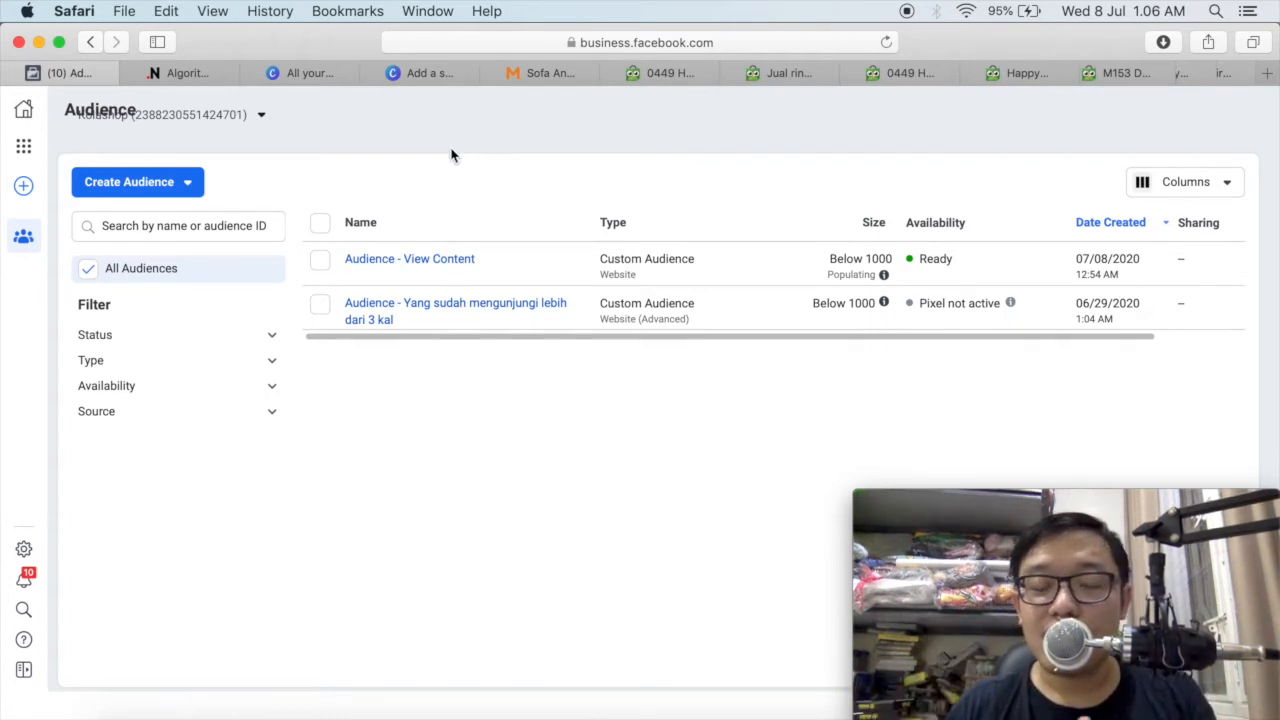
# Start creating a custom audience that uses the website as its source
pyautogui.click(197, 188)
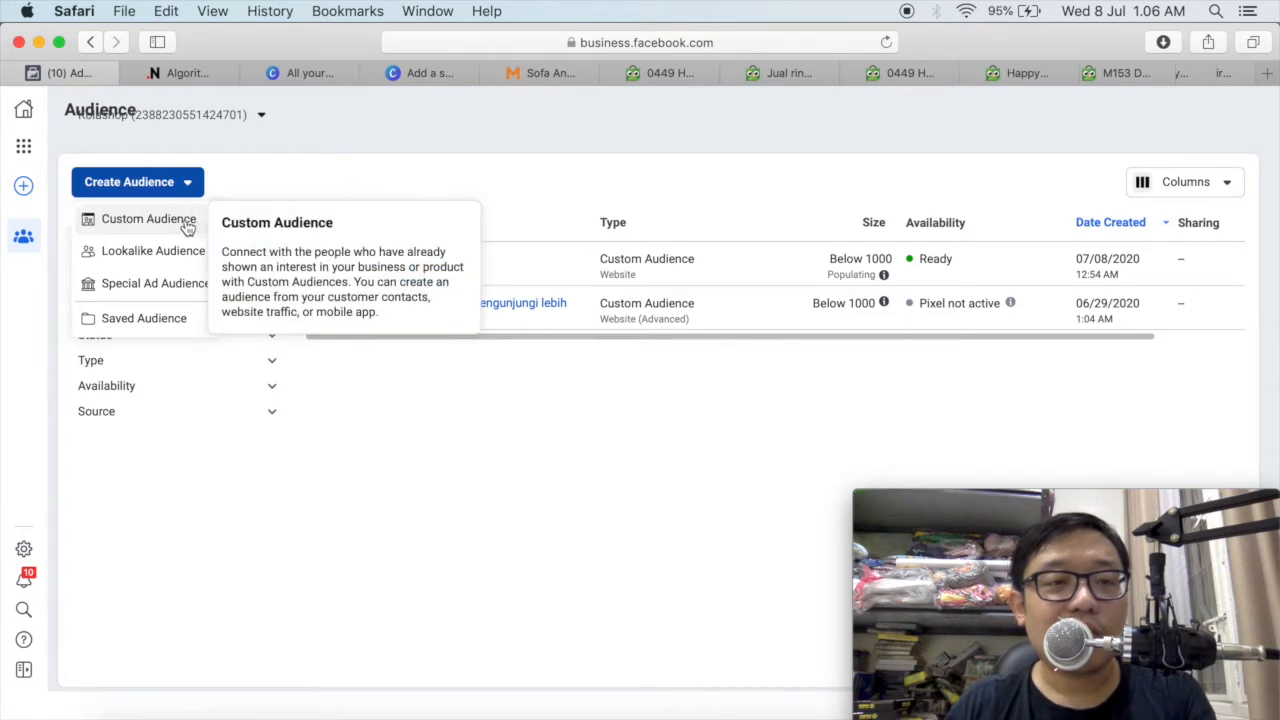
pyautogui.click(187, 227)
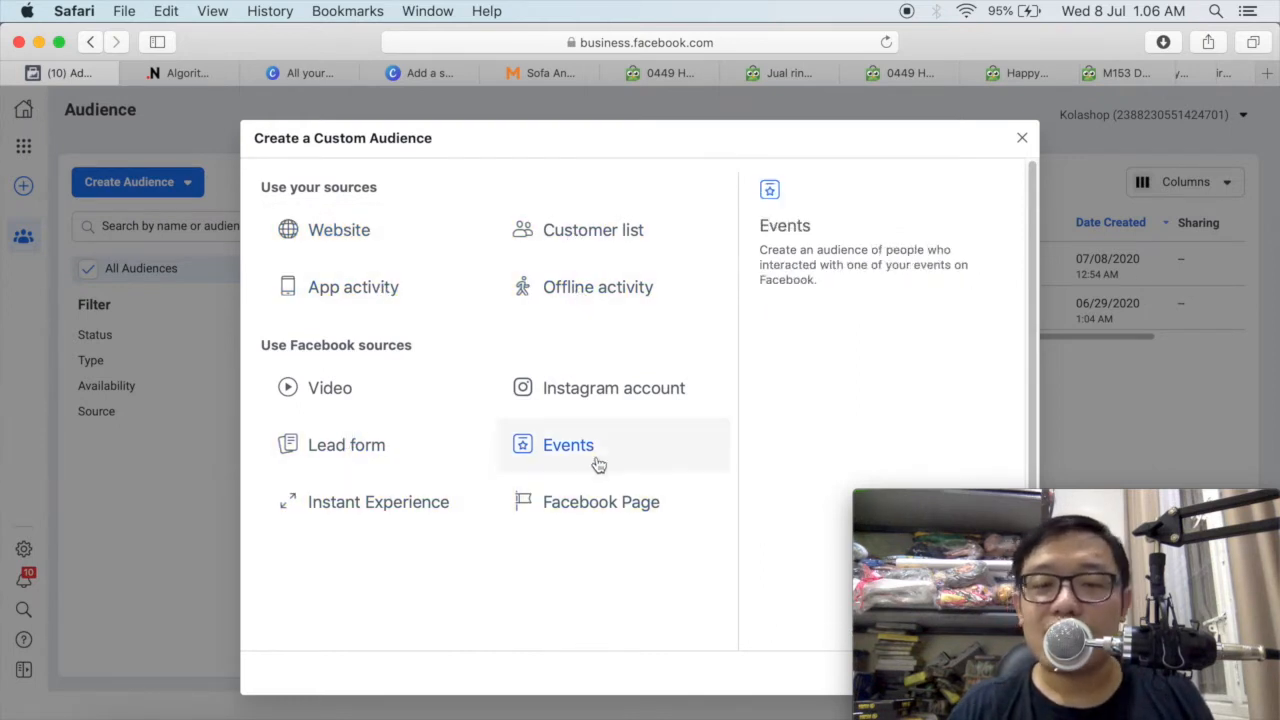
pyautogui.click(380, 234)
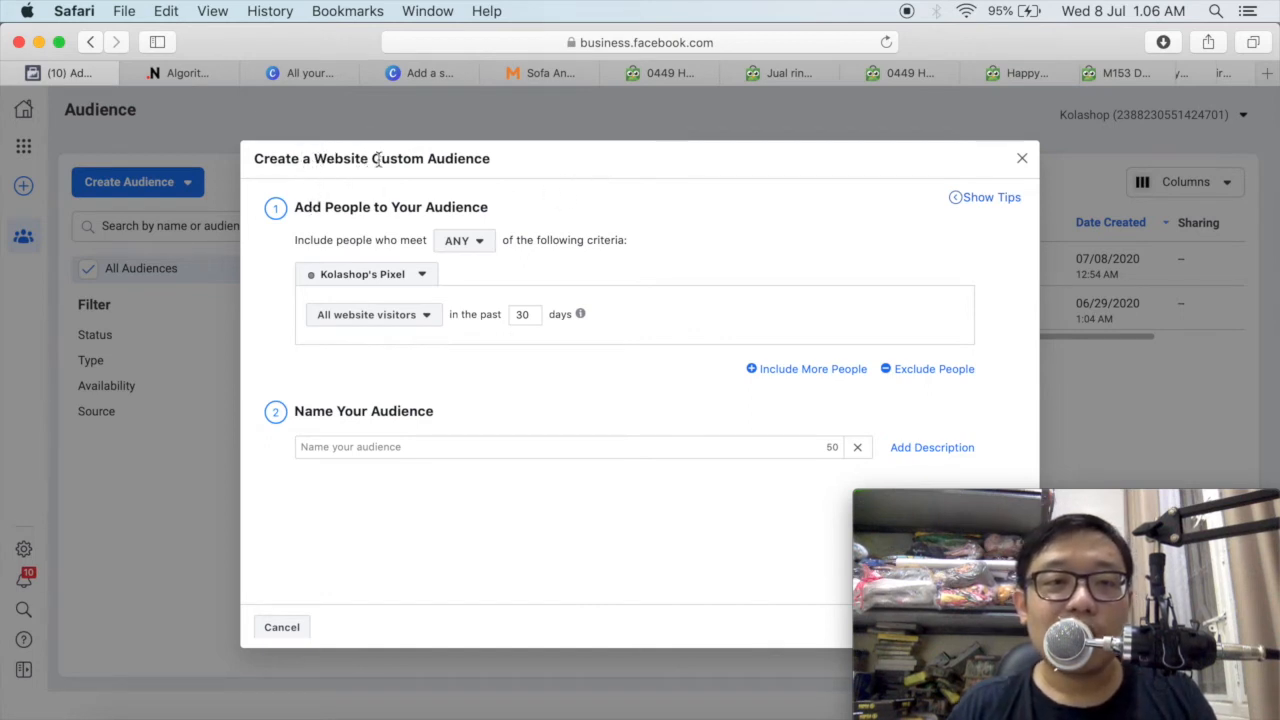
pyautogui.moveTo(371, 160); pyautogui.dragTo(501, 160)
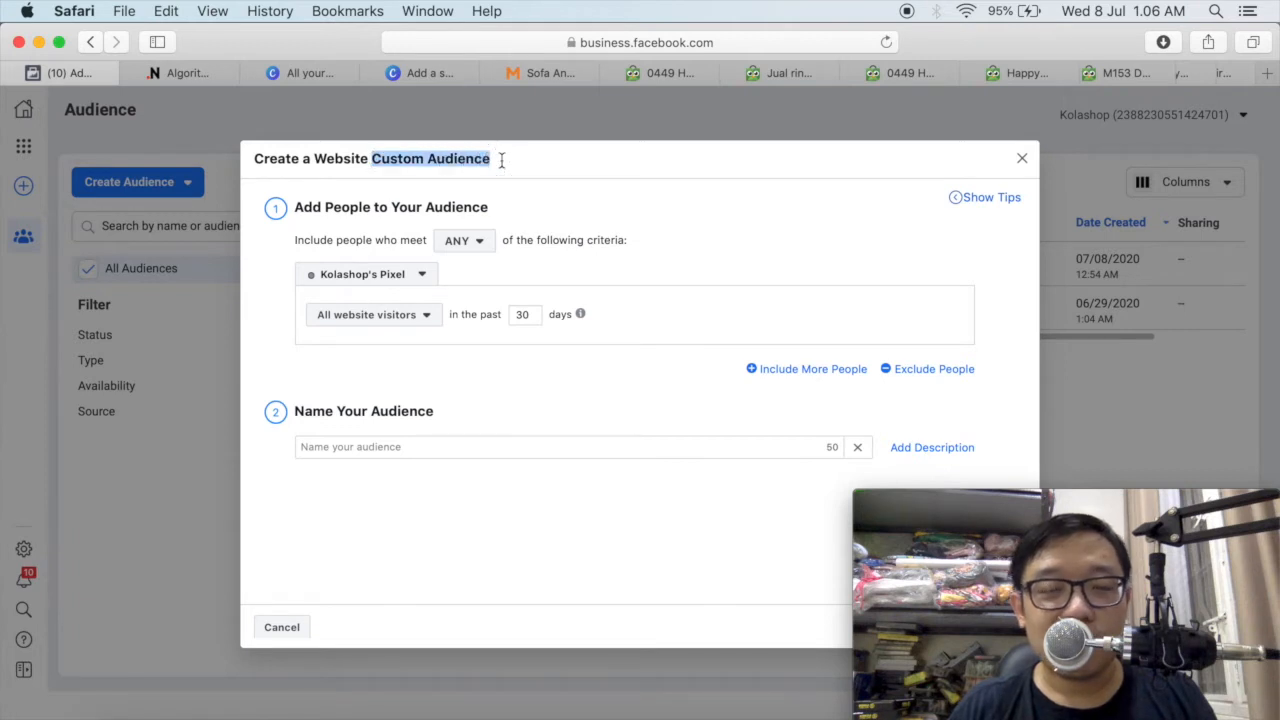
pyautogui.click(474, 193)
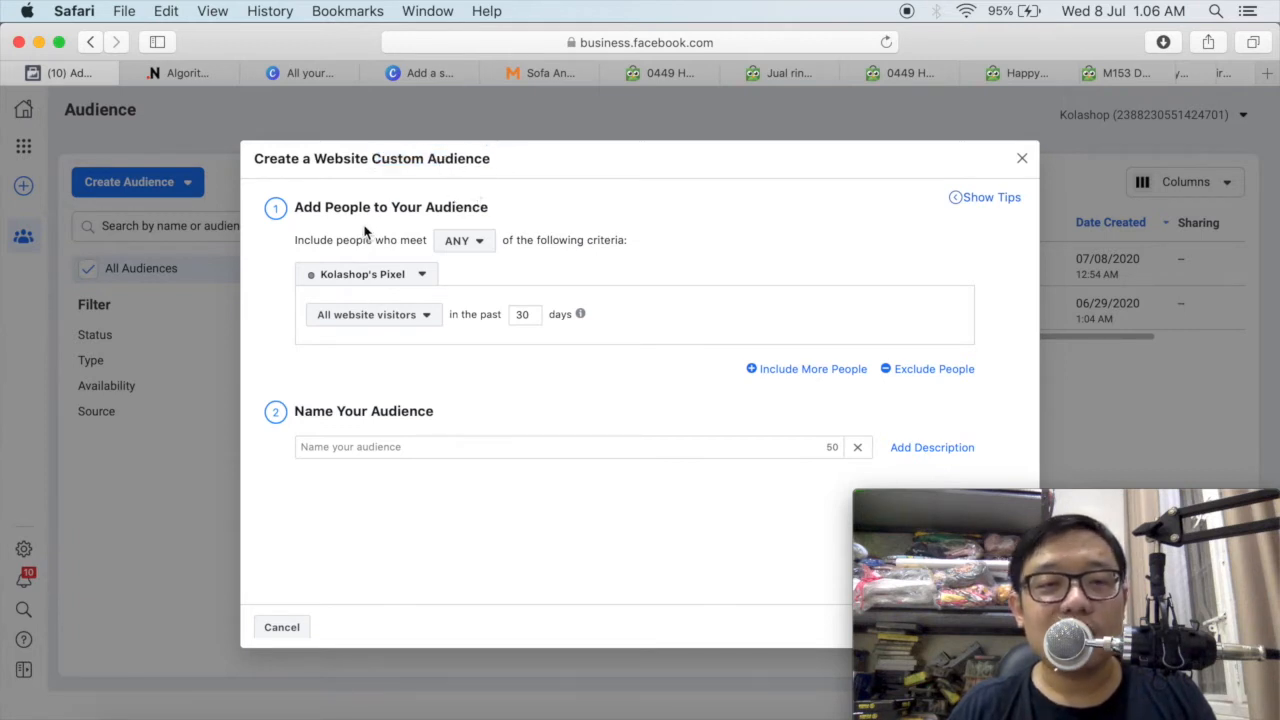
pyautogui.moveTo(298, 207); pyautogui.dragTo(486, 208)
pyautogui.click(483, 213)
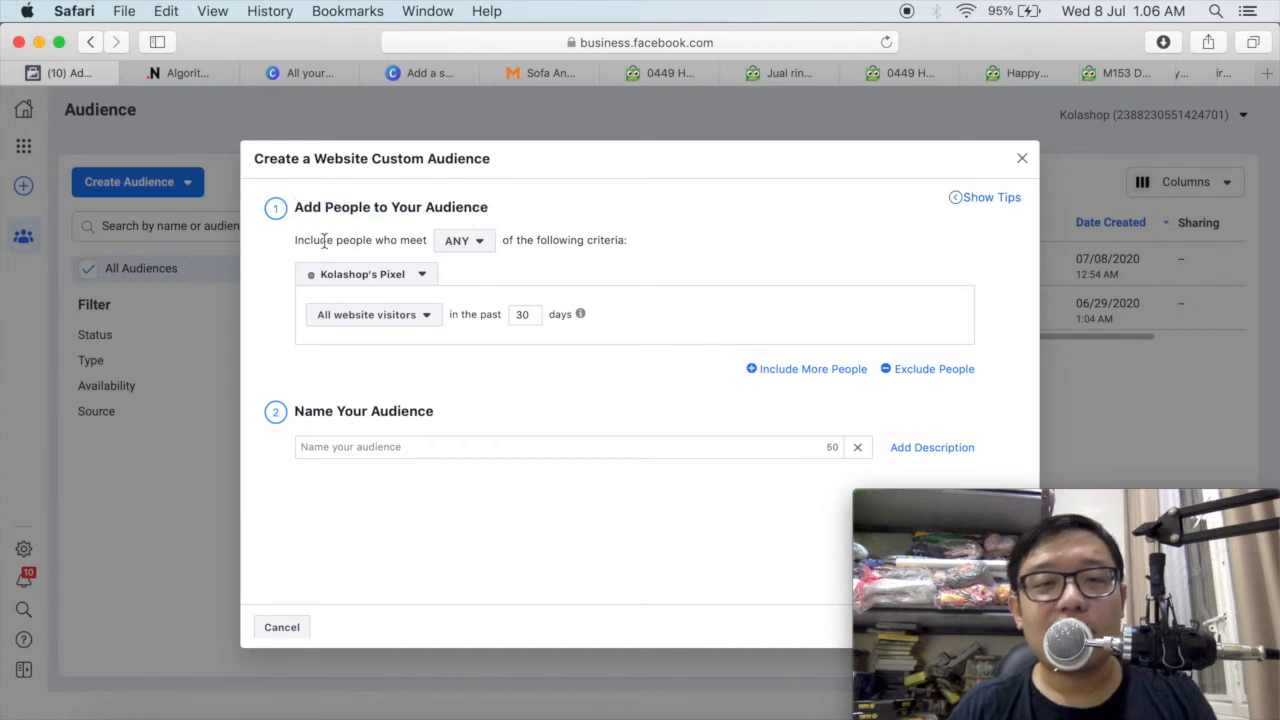
pyautogui.moveTo(321, 240); pyautogui.dragTo(427, 240)
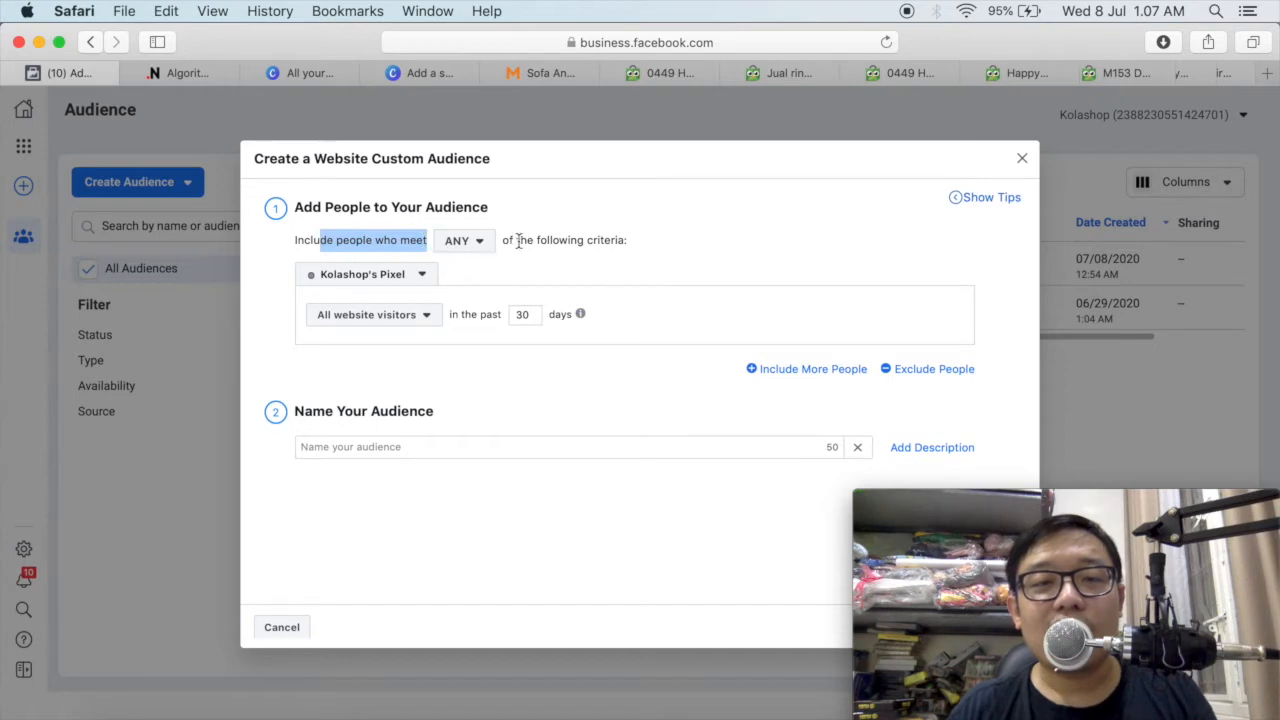
# Switch the audience's inclusion rule to ALL of the criteria and back to ANY
pyautogui.click(463, 246)
pyautogui.click(463, 246)
pyautogui.click(463, 246)
pyautogui.click(470, 289)
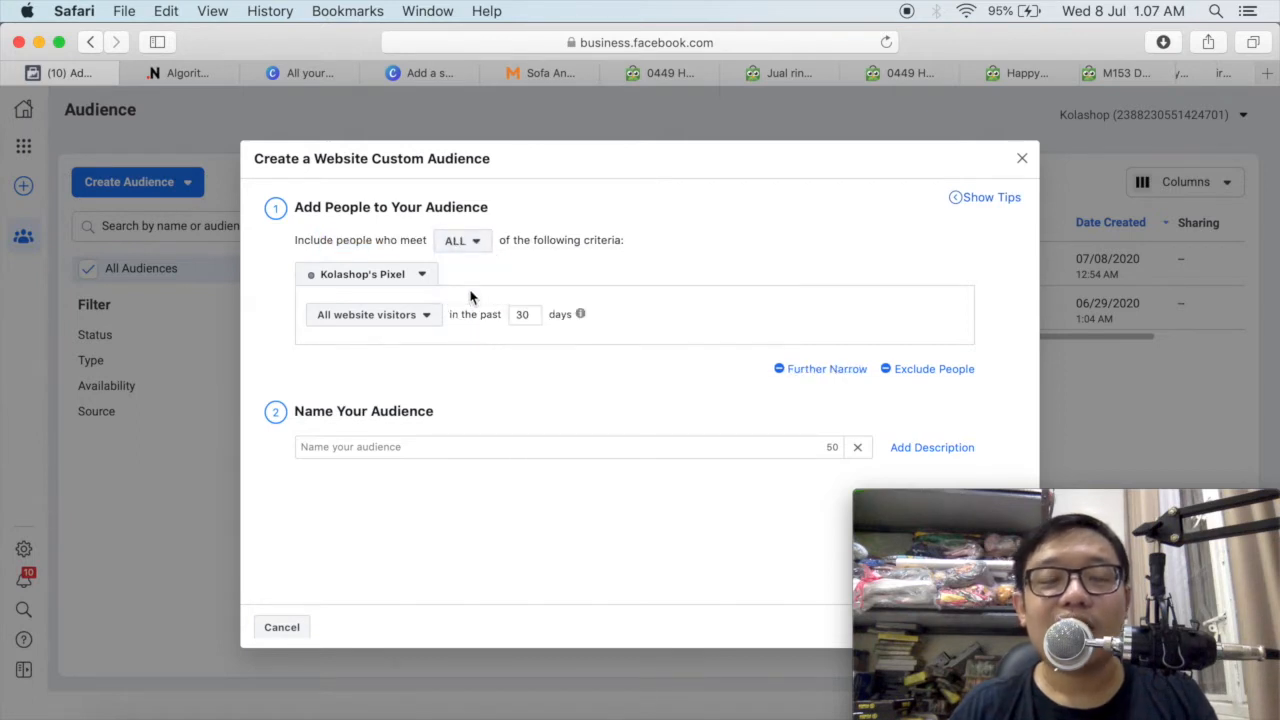
pyautogui.click(466, 249)
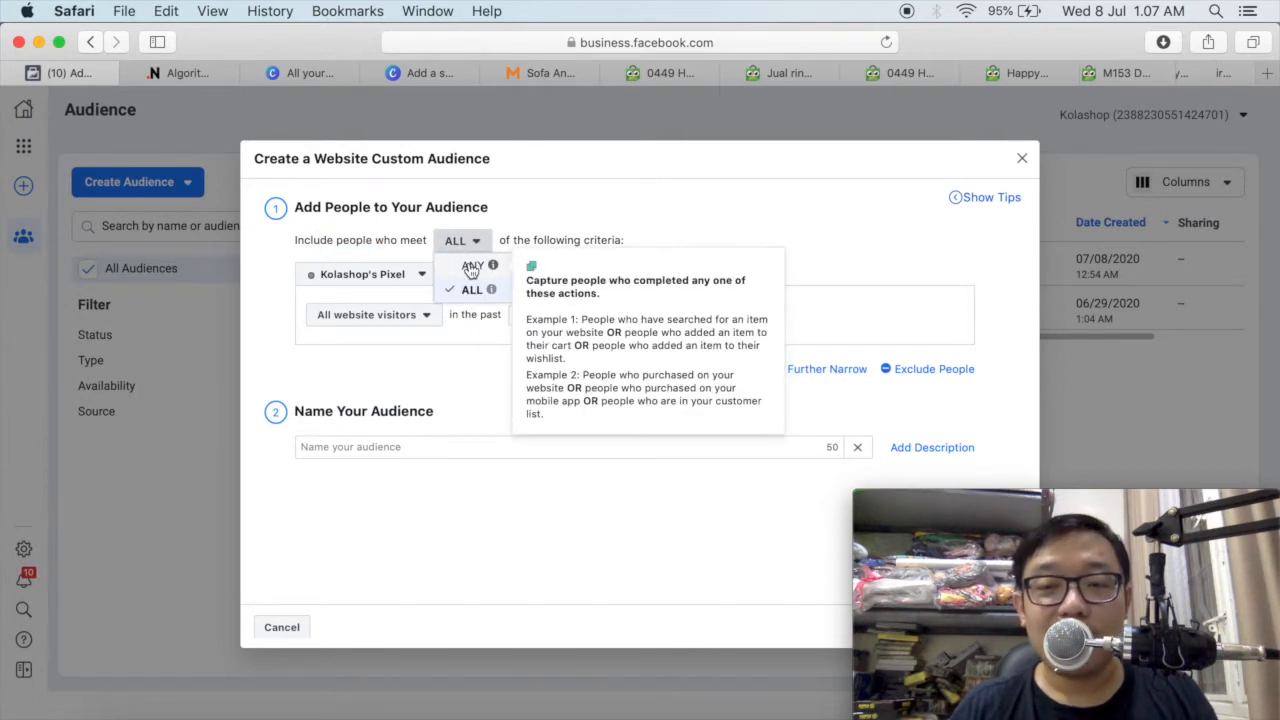
pyautogui.click(471, 268)
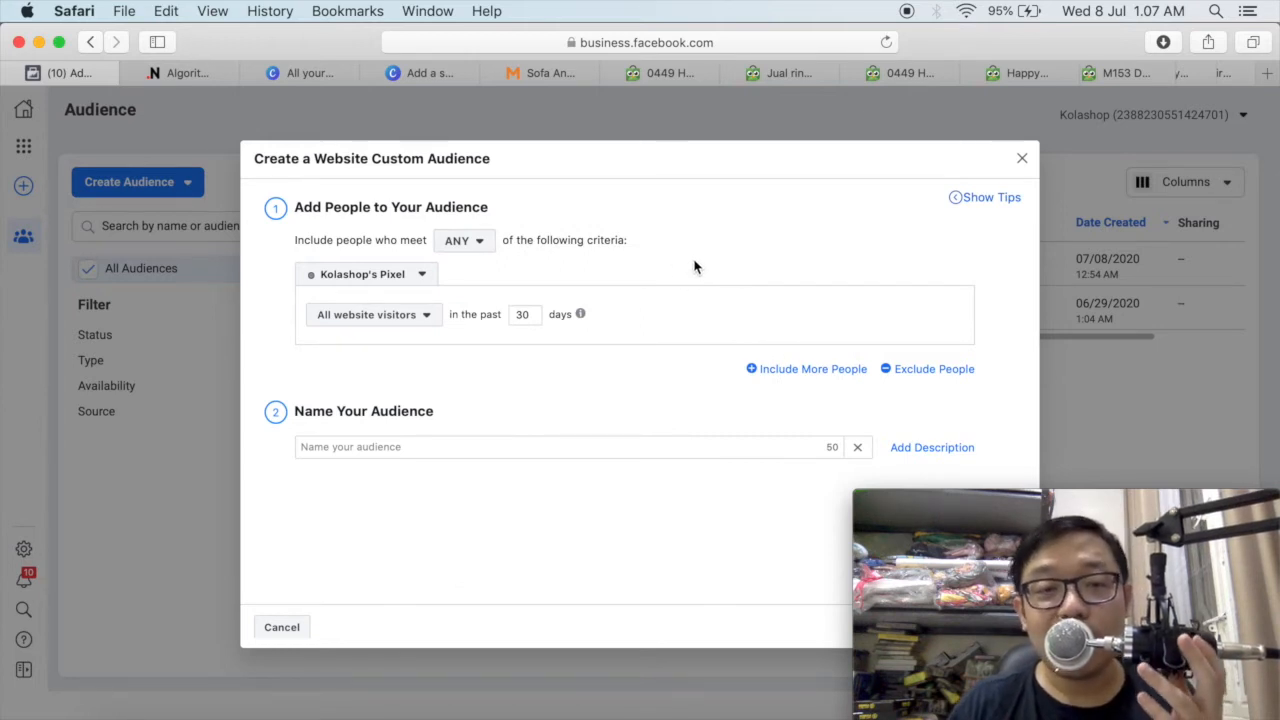
# Target people who visited specific web pages in the past 180 days and check the explanation of the retention period
pyautogui.click(389, 277)
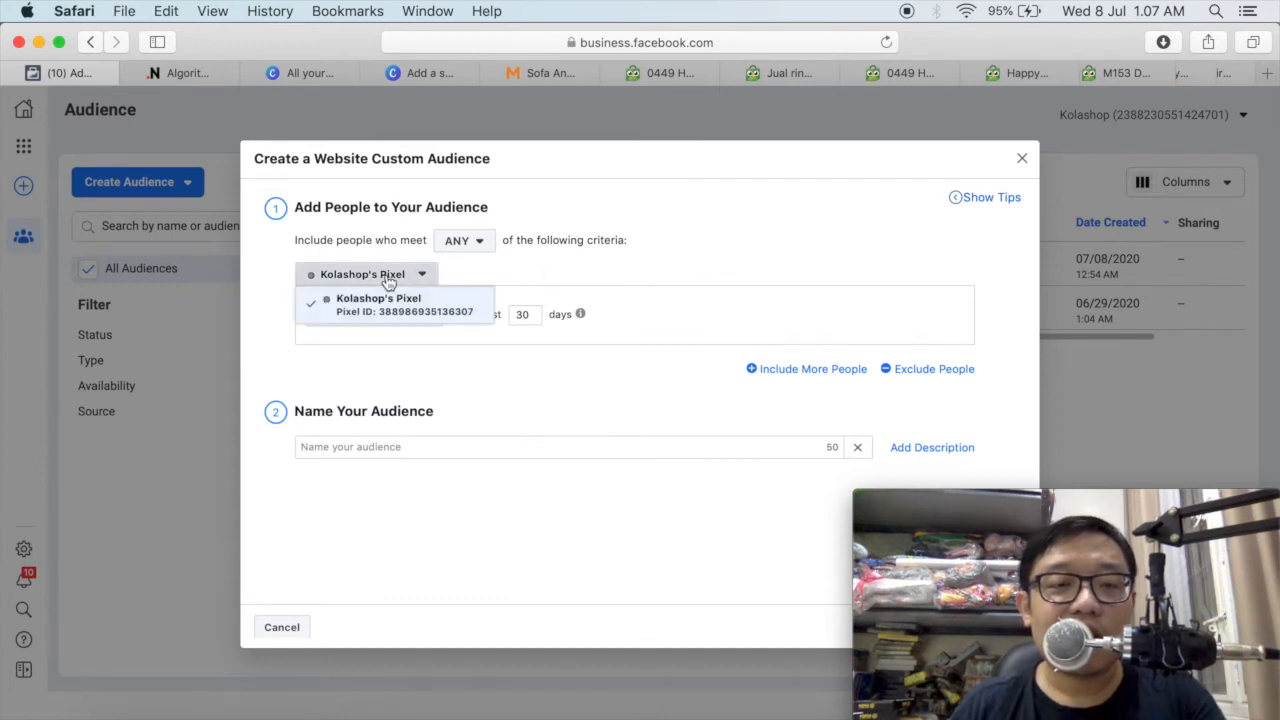
pyautogui.click(389, 277)
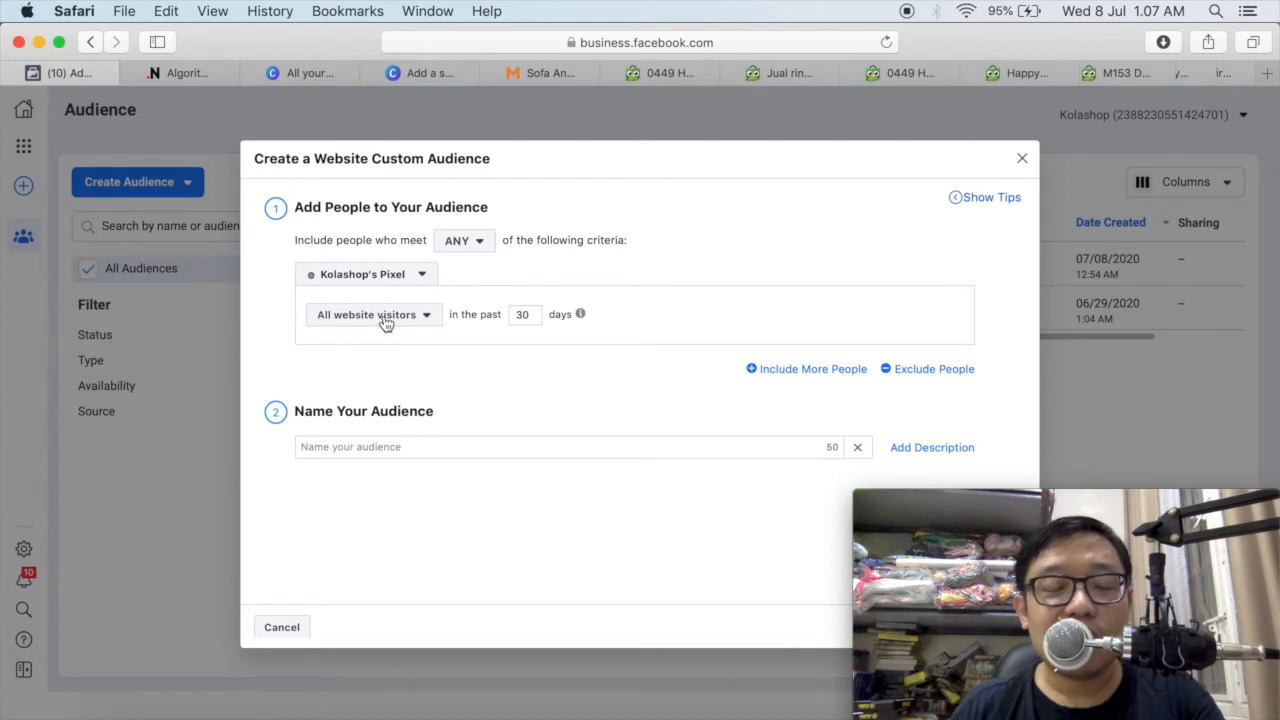
pyautogui.click(385, 318)
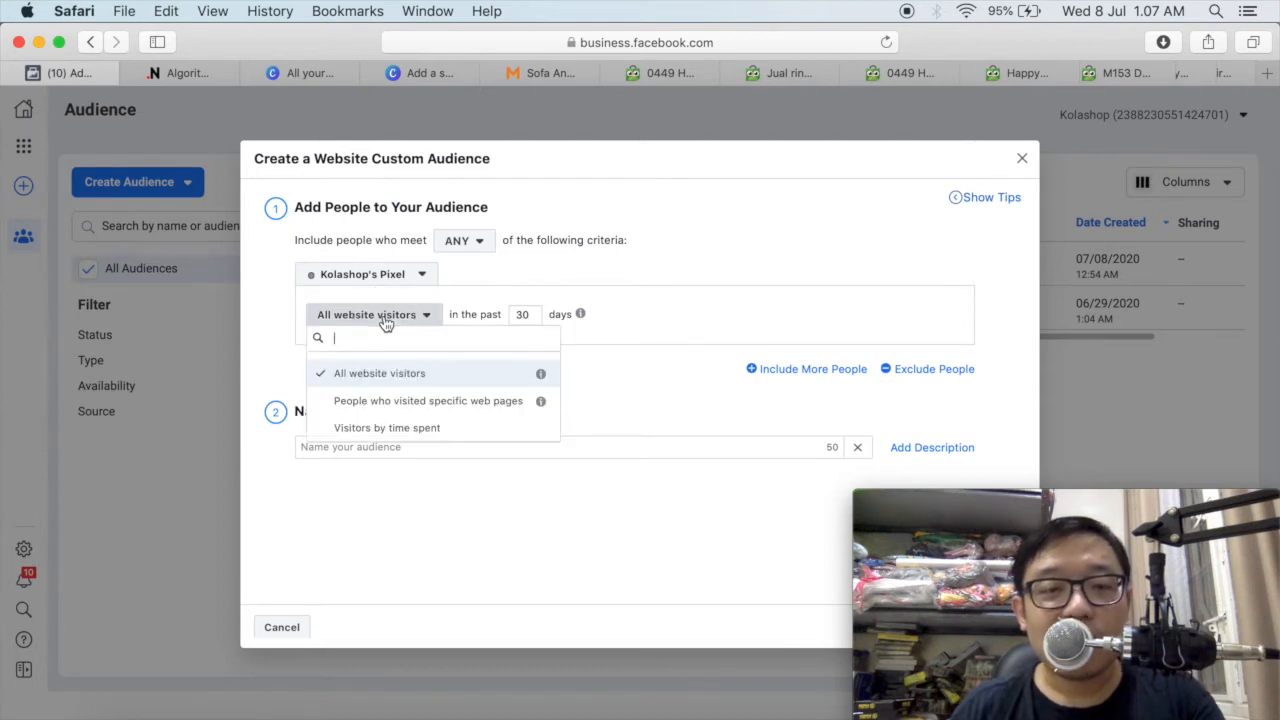
pyautogui.click(381, 402)
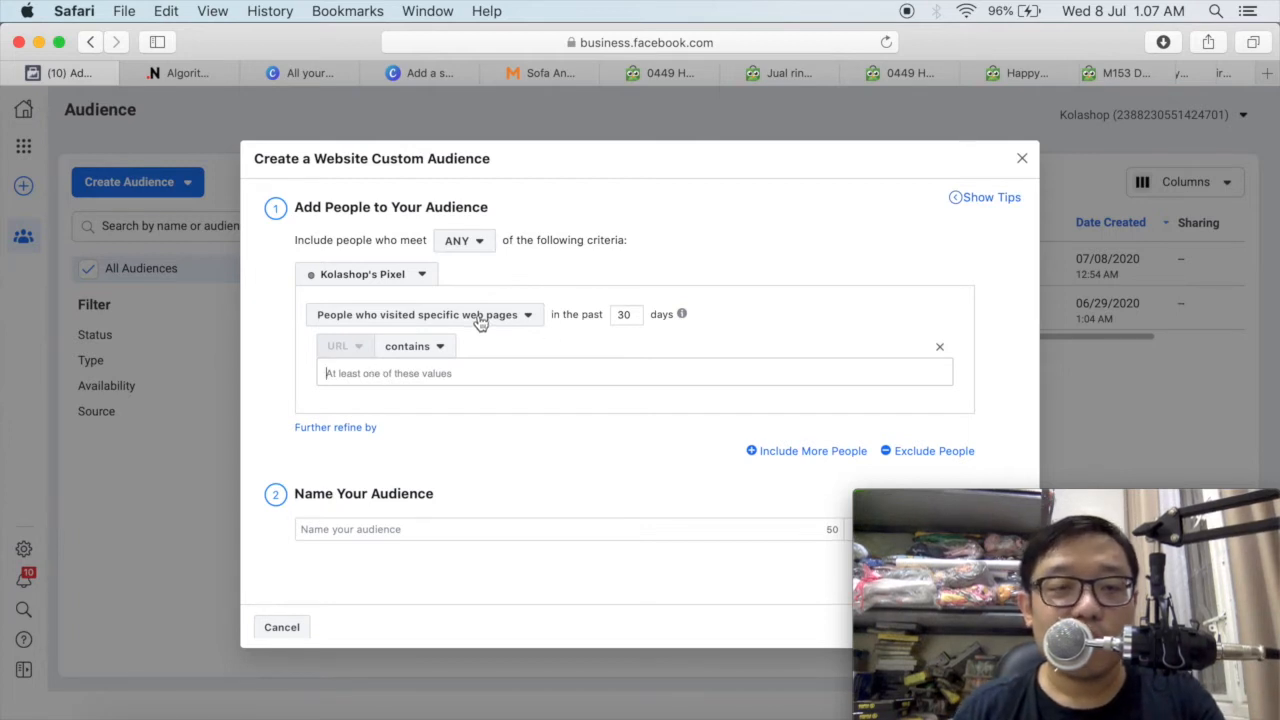
pyautogui.moveTo(632, 314); pyautogui.dragTo(606, 318)
pyautogui.write('180')
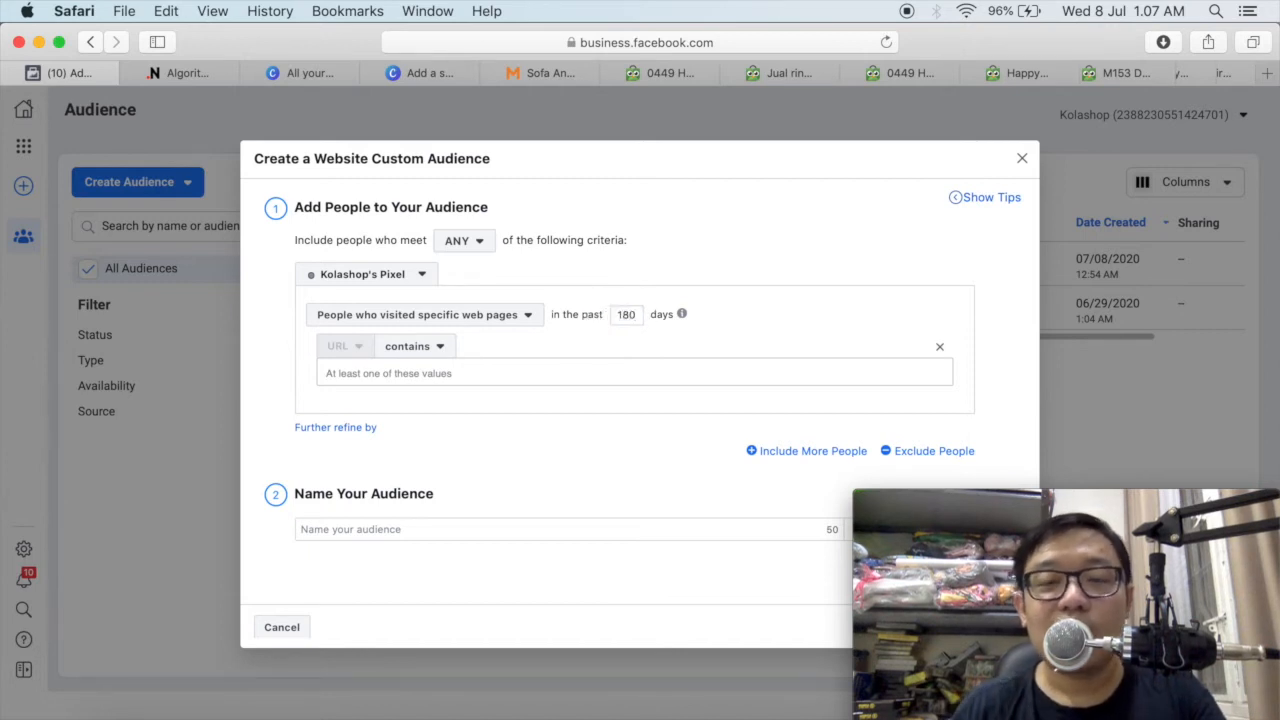
pyautogui.moveTo(683, 316)
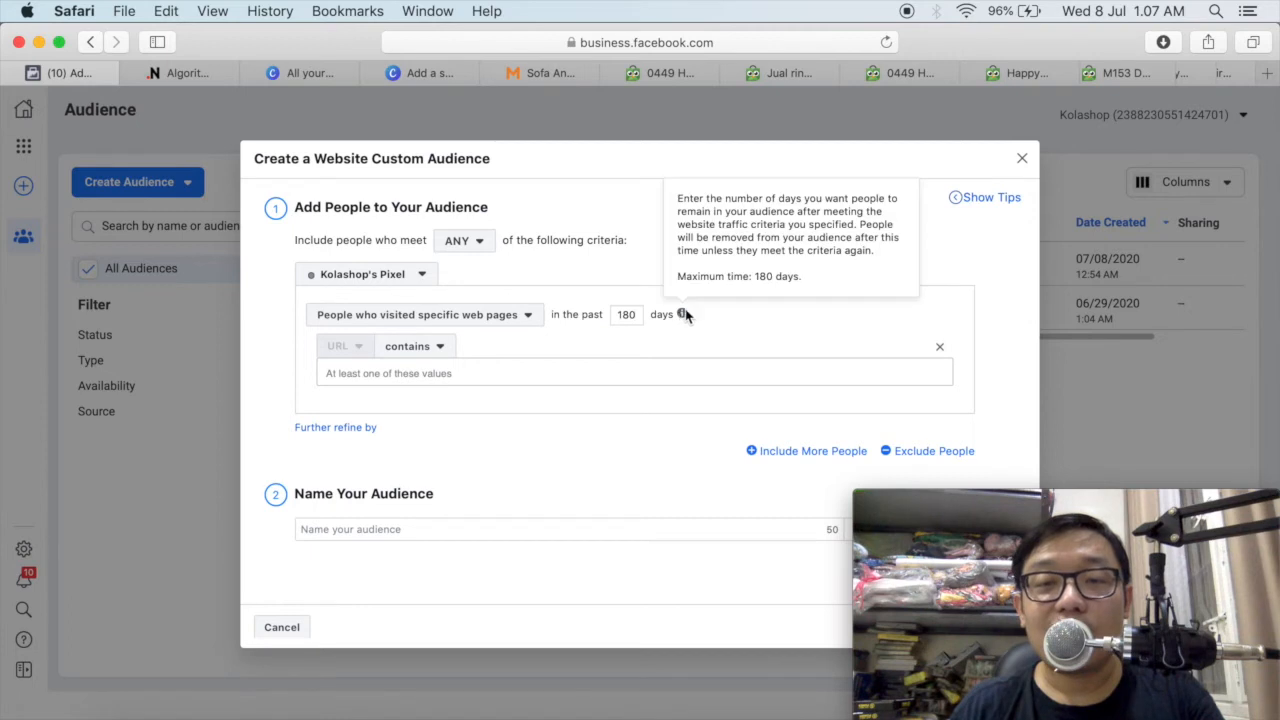
pyautogui.moveTo(686, 279); pyautogui.dragTo(803, 276)
# Add the condition that the visited page's URL contains kogilaka.com/product
pyautogui.click(366, 372)
pyautogui.write('kogilaka.c')
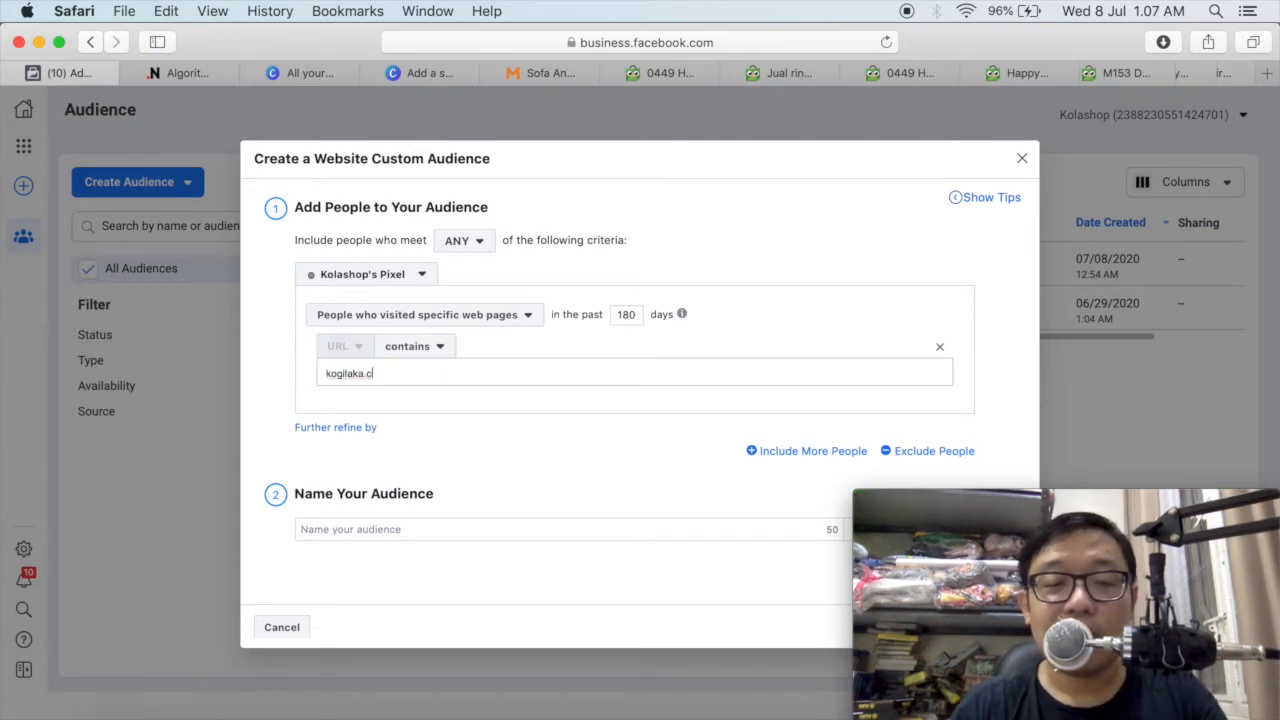
pyautogui.write('om/product')
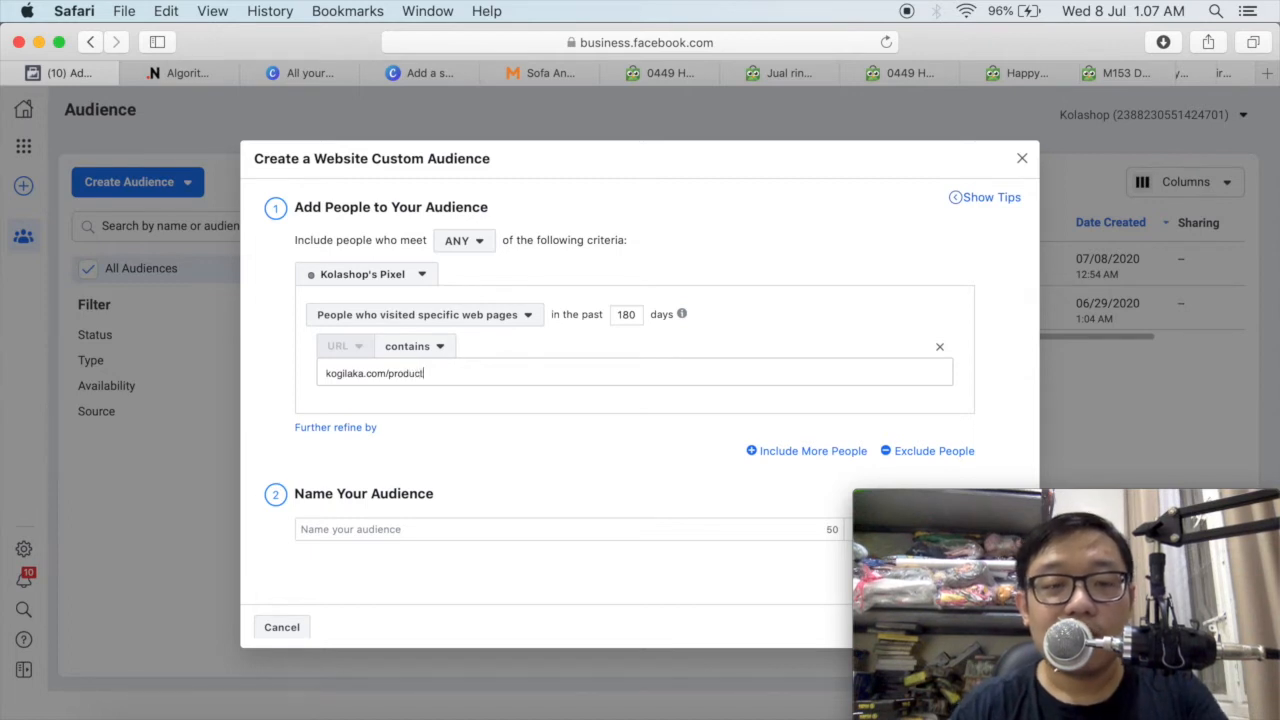
pyautogui.click(453, 405)
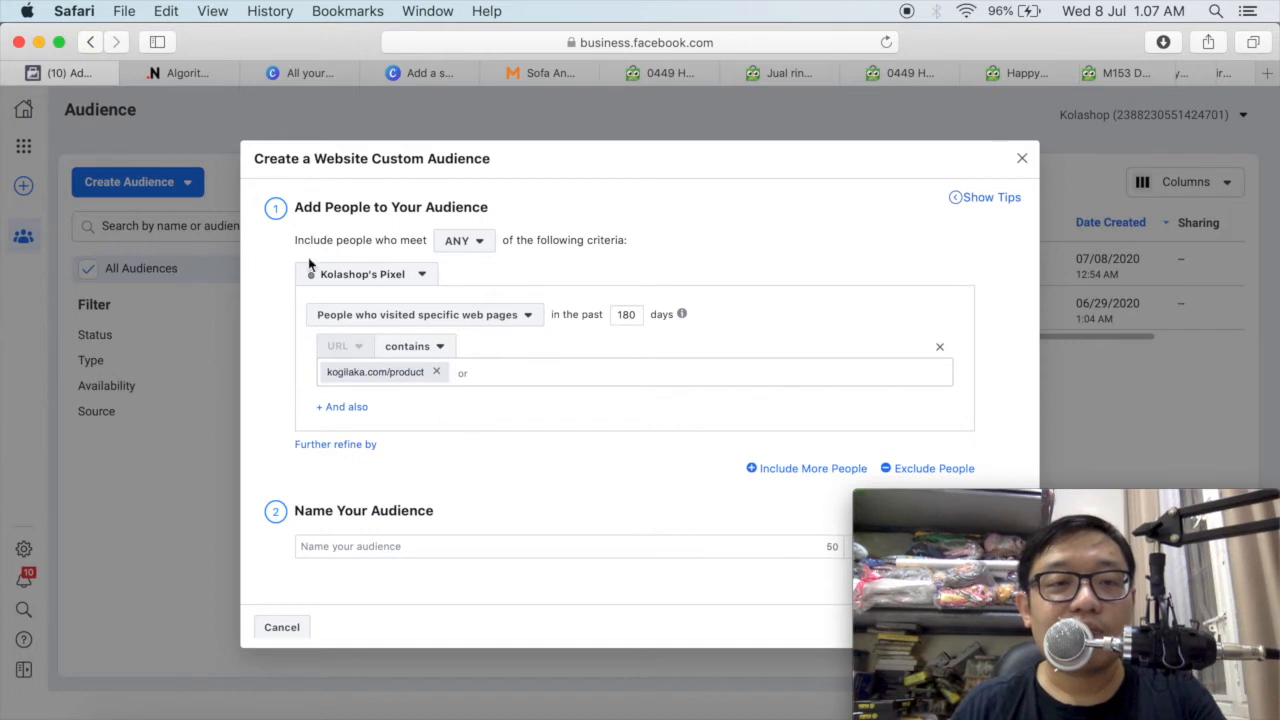
# Review the audience's inclusion rule, pixel, retention period and URL condition
pyautogui.moveTo(320, 242); pyautogui.dragTo(404, 247)
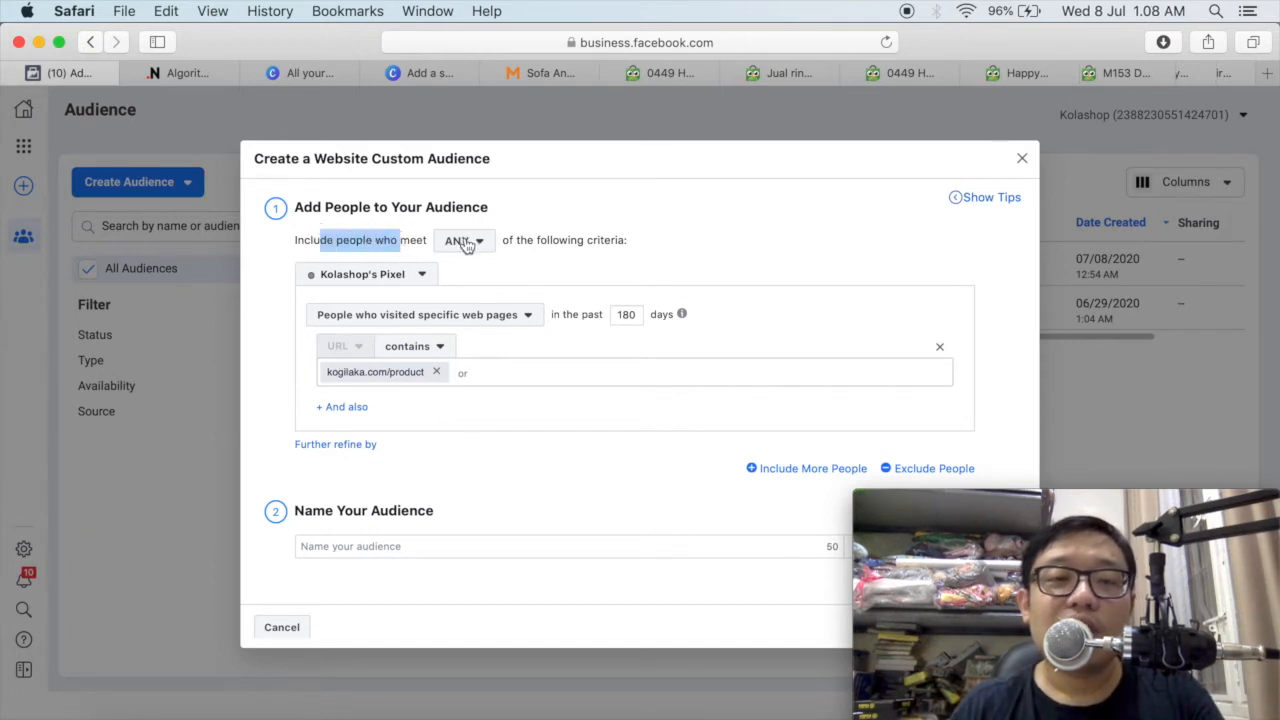
pyautogui.moveTo(541, 245); pyautogui.dragTo(632, 246)
pyautogui.click(389, 277)
pyautogui.click(389, 277)
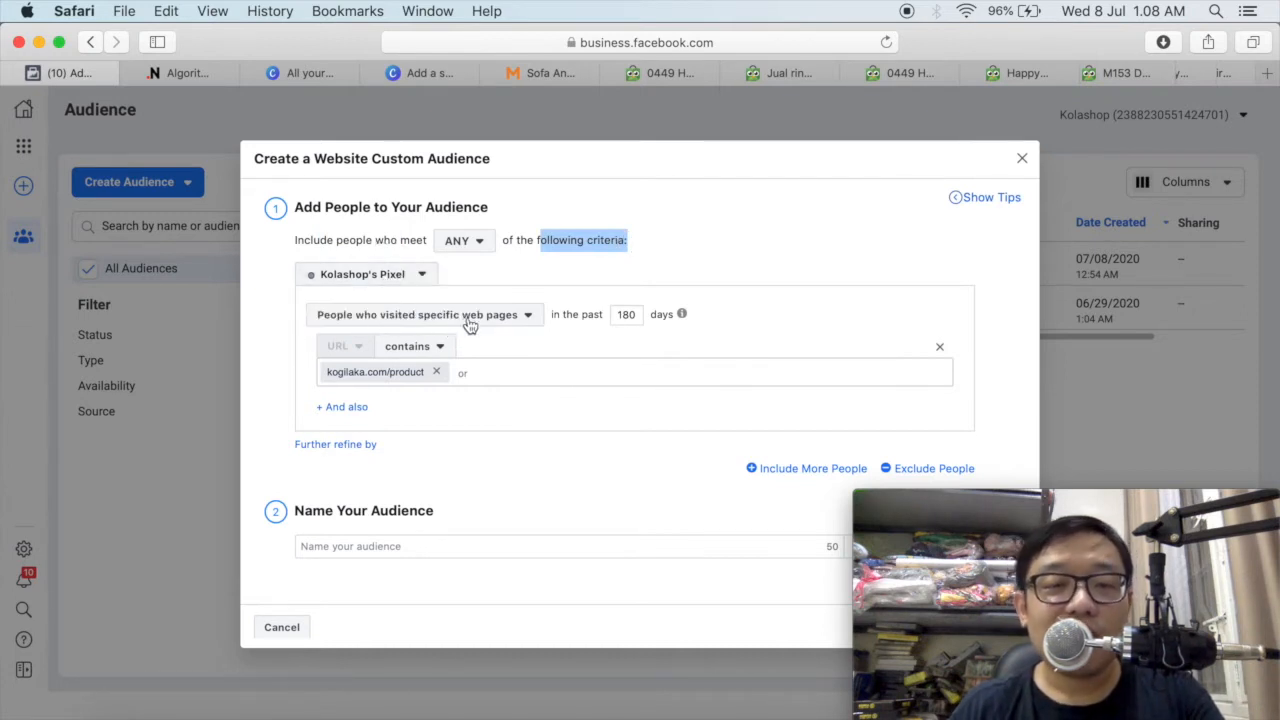
pyautogui.click(621, 314)
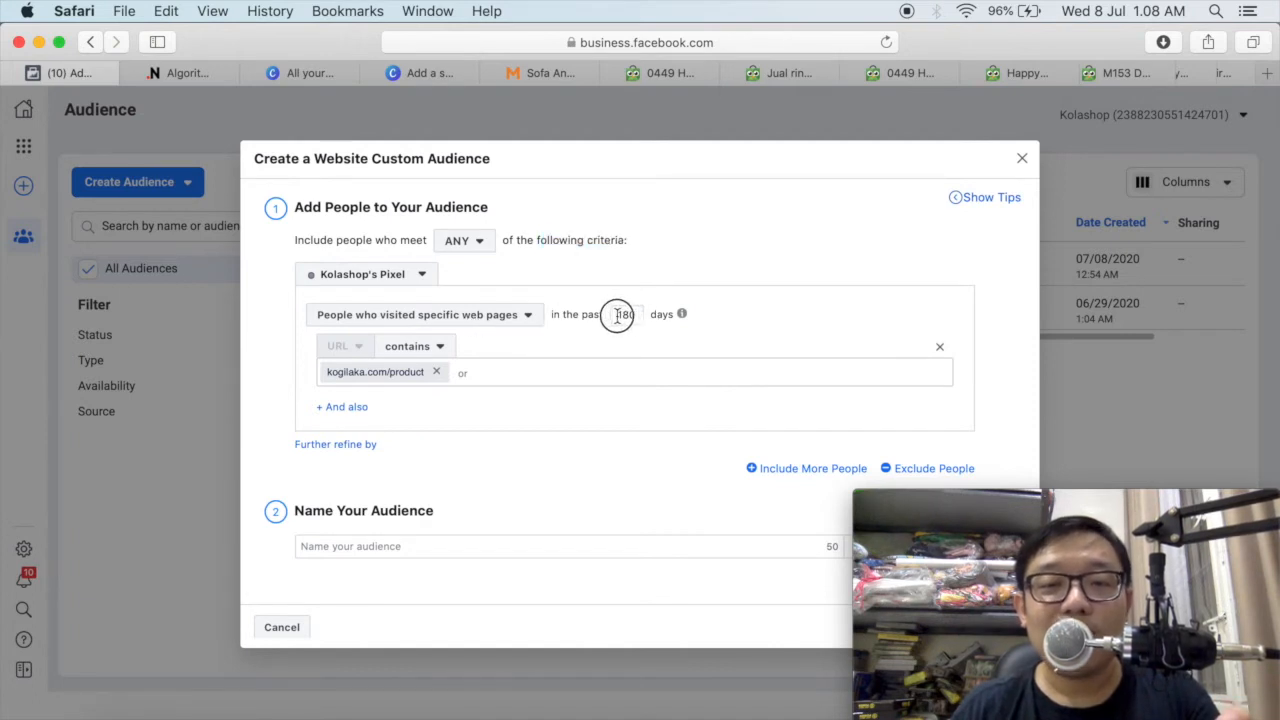
pyautogui.doubleClick(636, 314)
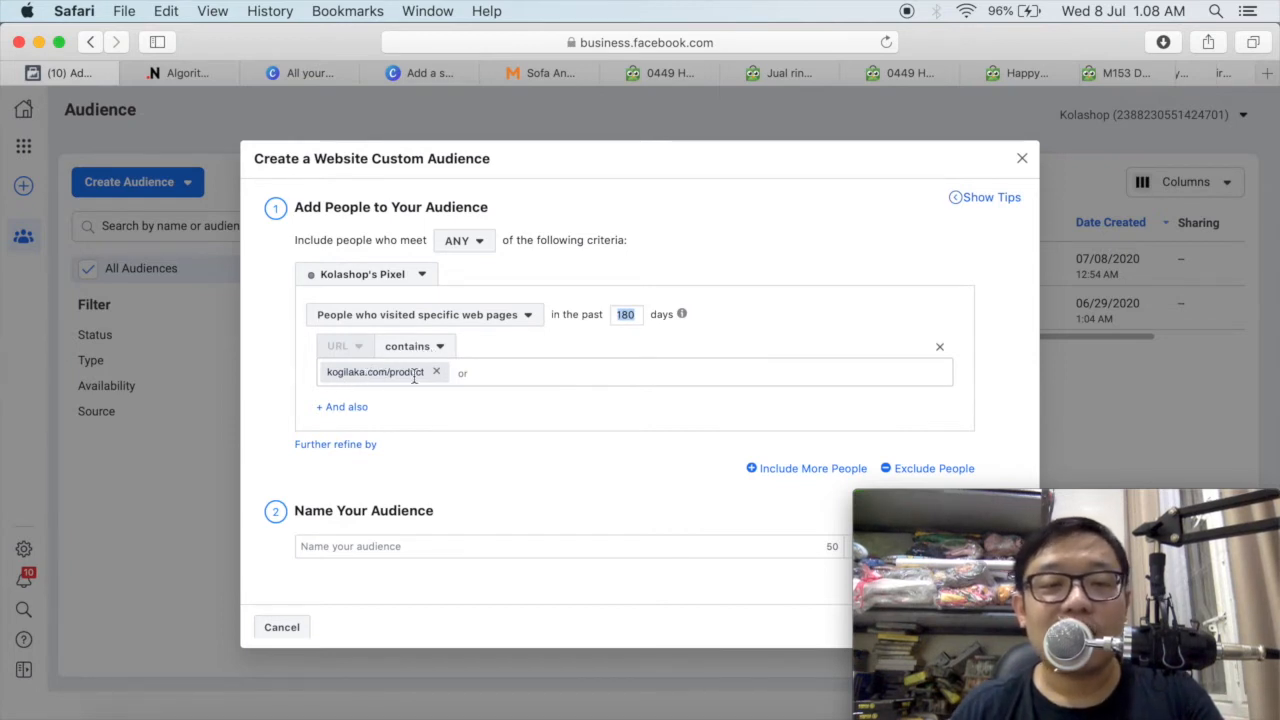
pyautogui.click(470, 413)
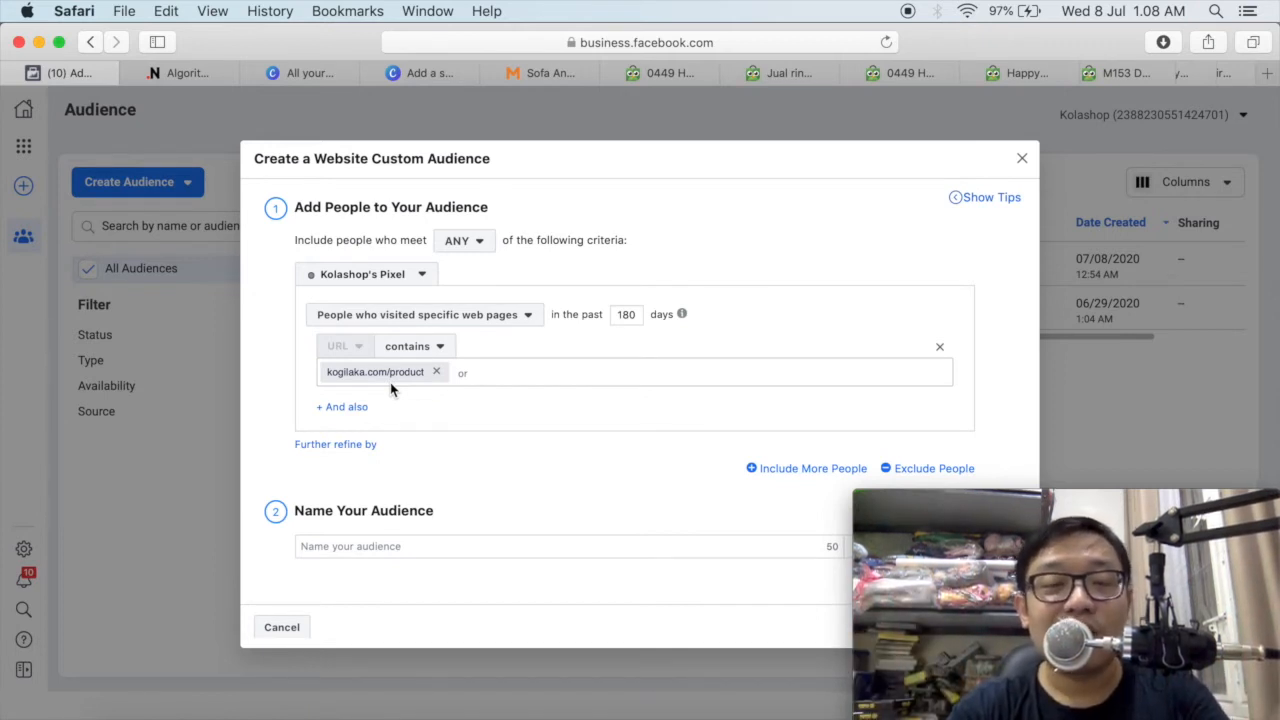
# Name the new website audience "Audience 123"
pyautogui.click(405, 547)
pyautogui.write('Au')
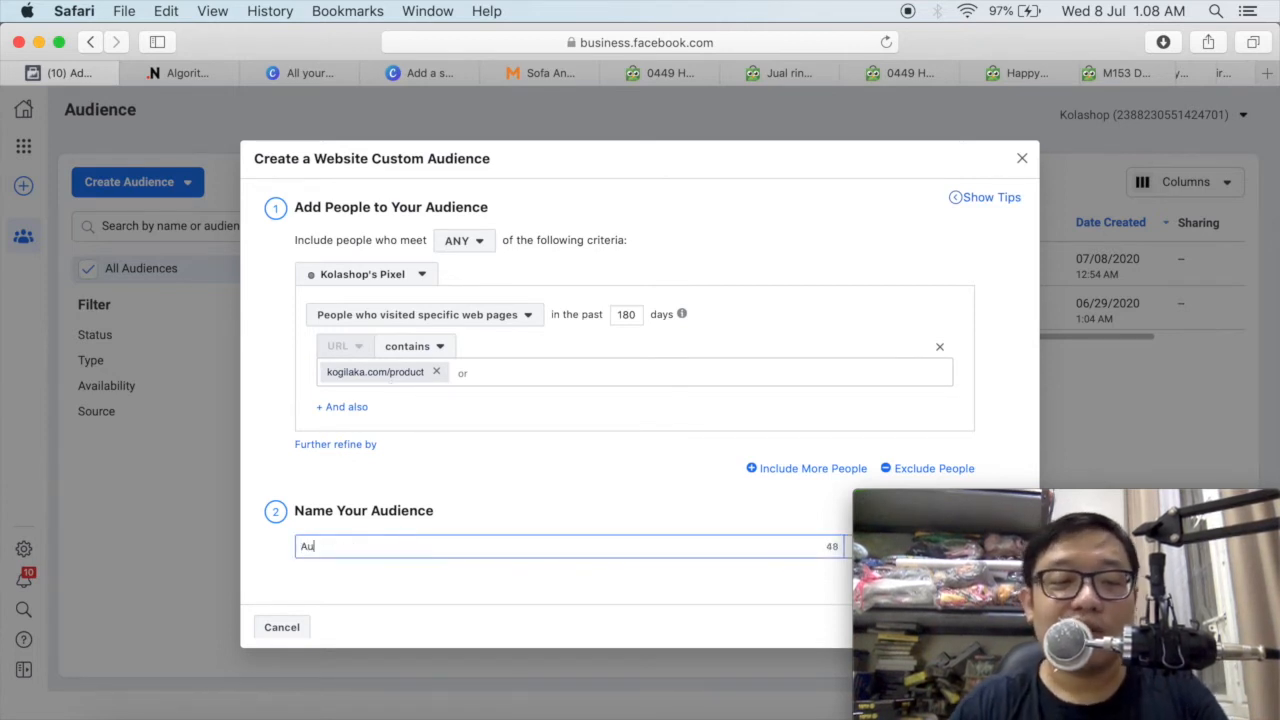
pyautogui.write('die nc')
pyautogui.press('BackSpace')
pyautogui.press('BackSpace')
pyautogui.press('BackSpace')
pyautogui.write('nce ')
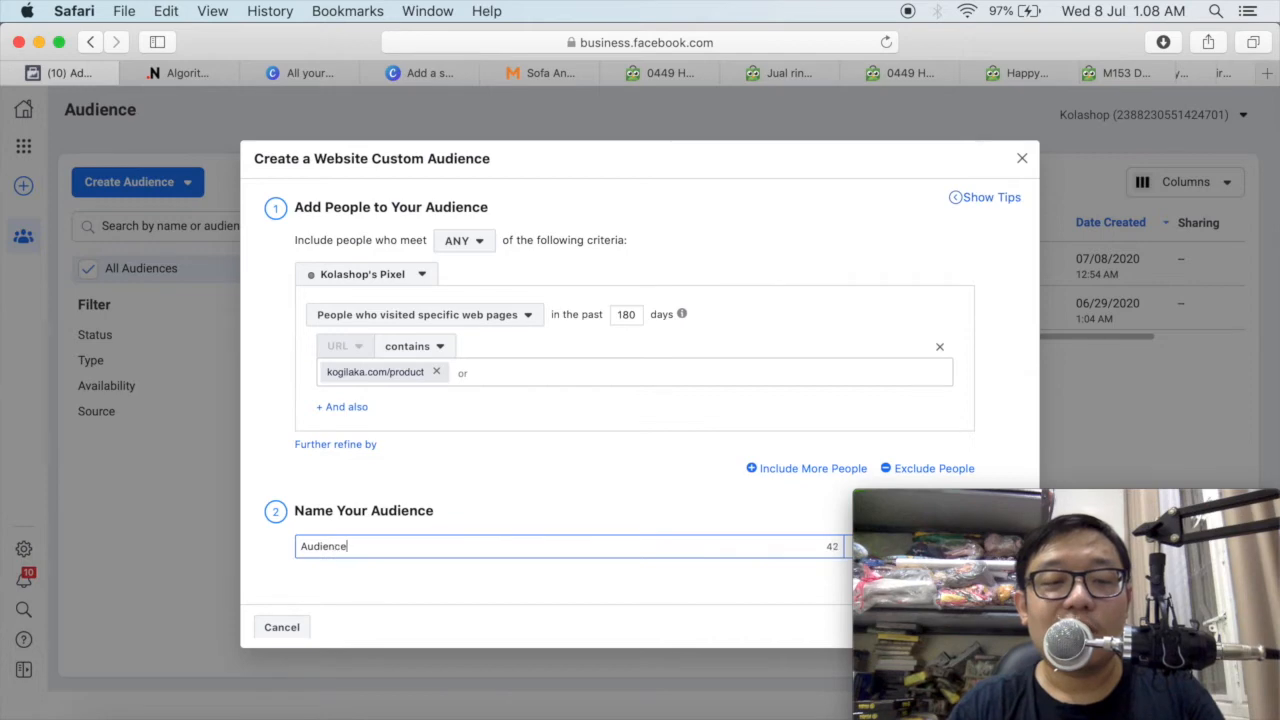
pyautogui.write('123')
# Create the website custom audience and finish the dialog to return to the audience list
pyautogui.moveTo(953, 494); pyautogui.dragTo(979, 250)
pyautogui.click(963, 580)
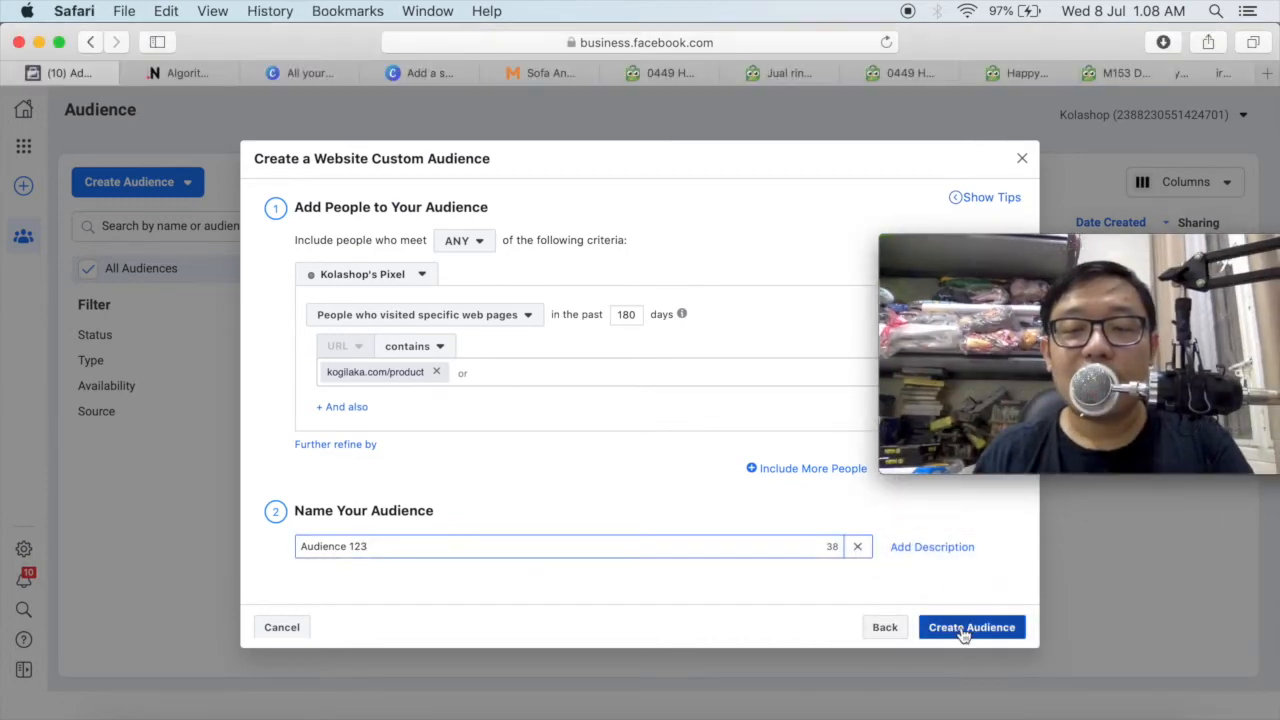
pyautogui.click(960, 630)
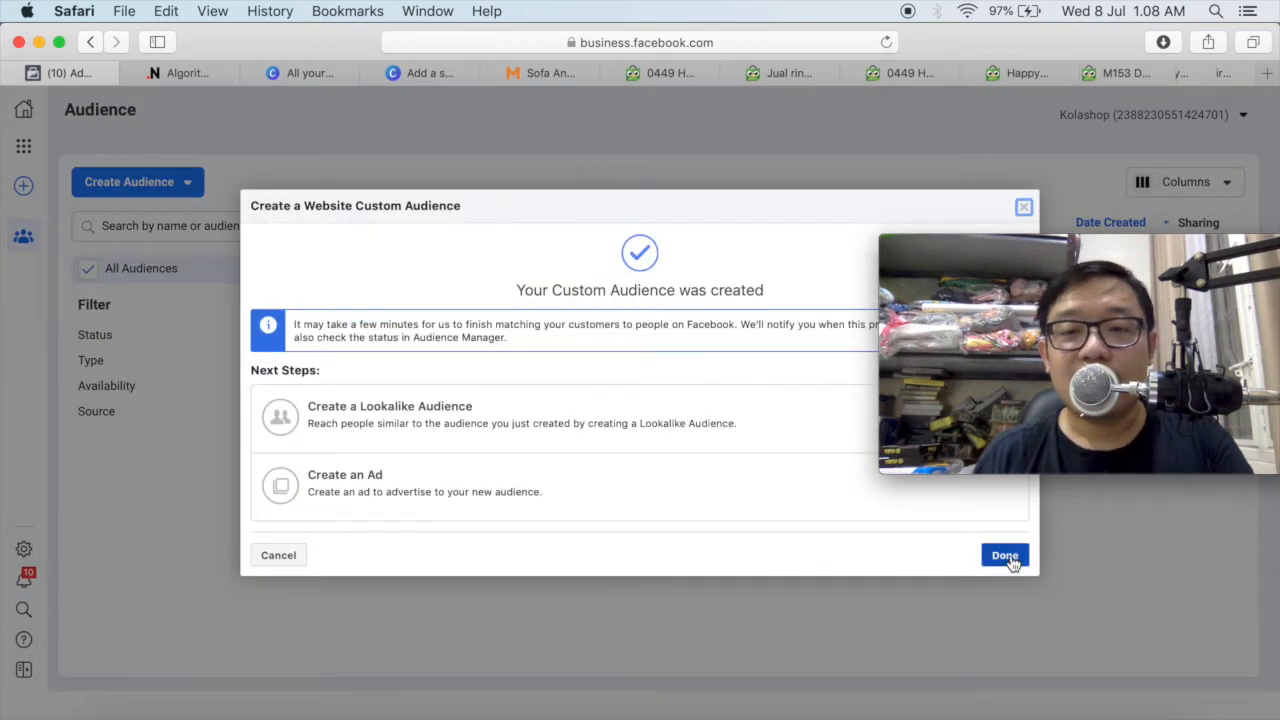
pyautogui.click(1006, 558)
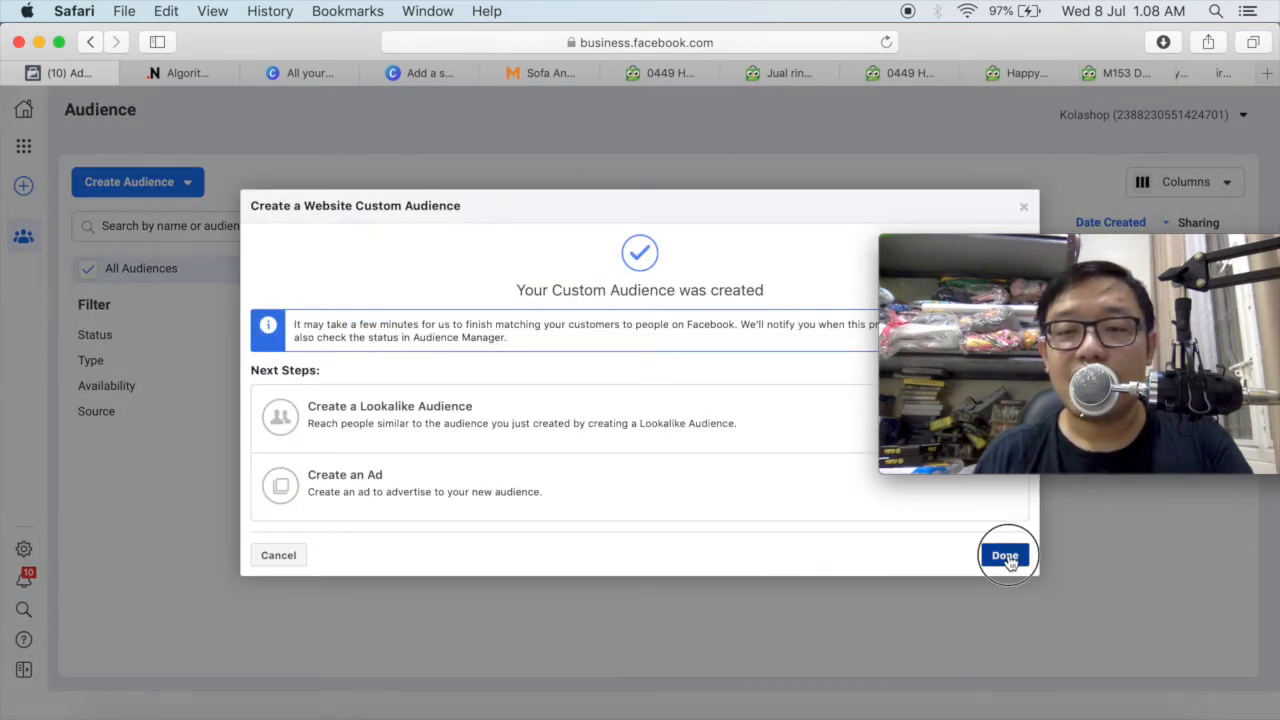
pyautogui.moveTo(1072, 328); pyautogui.dragTo(1044, 578)
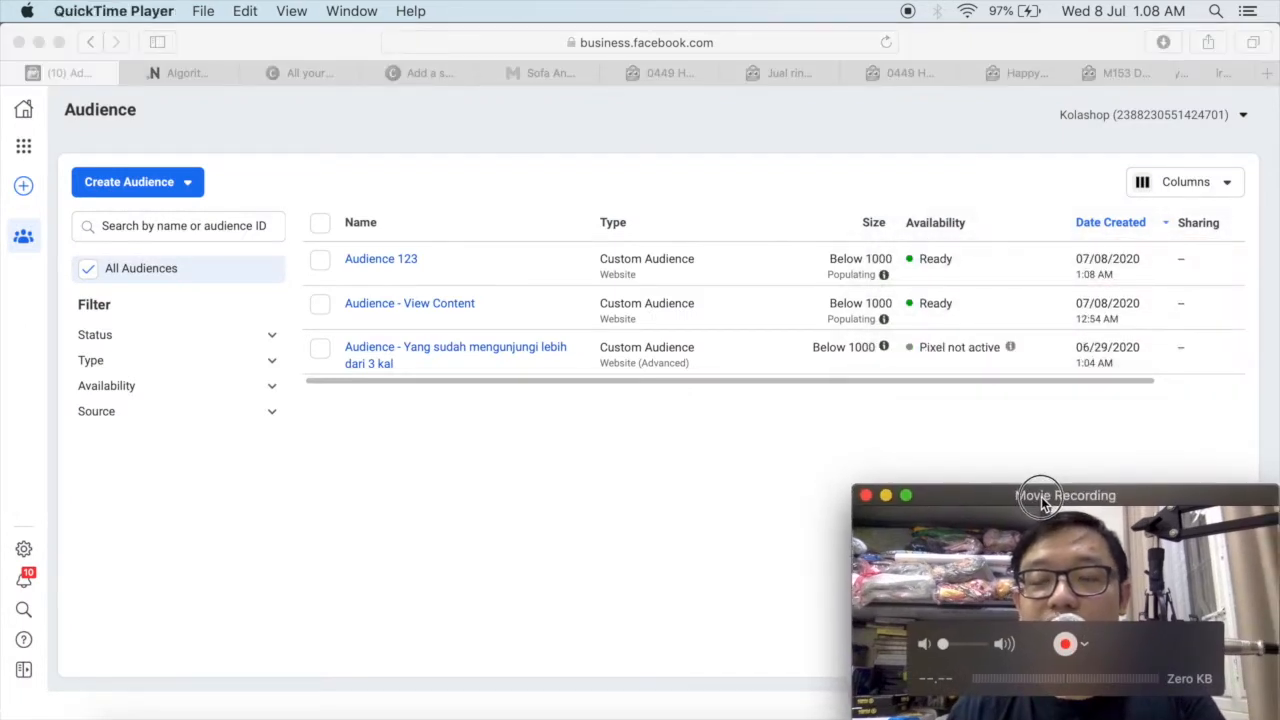
# Select Audience 123 in the list and examine its type, size, populating notice and availability
pyautogui.click(320, 266)
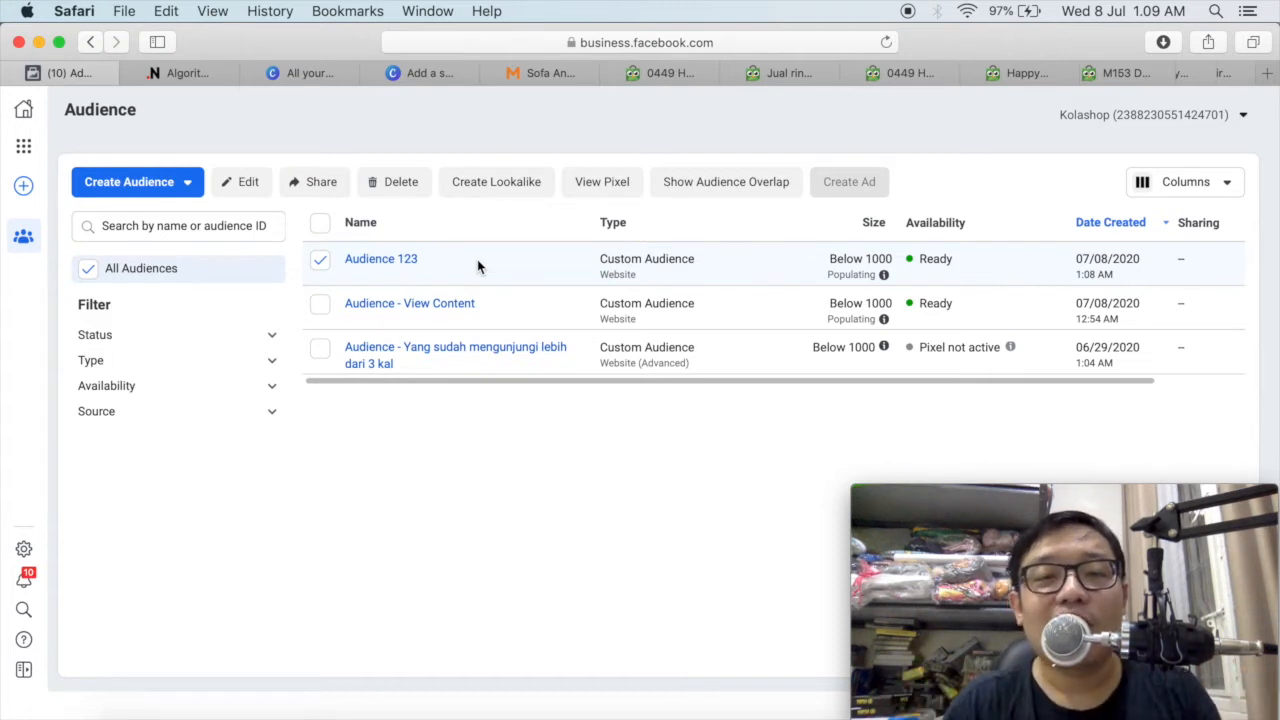
pyautogui.moveTo(606, 260); pyautogui.dragTo(700, 257)
pyautogui.moveTo(829, 254); pyautogui.dragTo(965, 261)
pyautogui.moveTo(827, 274); pyautogui.dragTo(884, 280)
pyautogui.moveTo(885, 283)
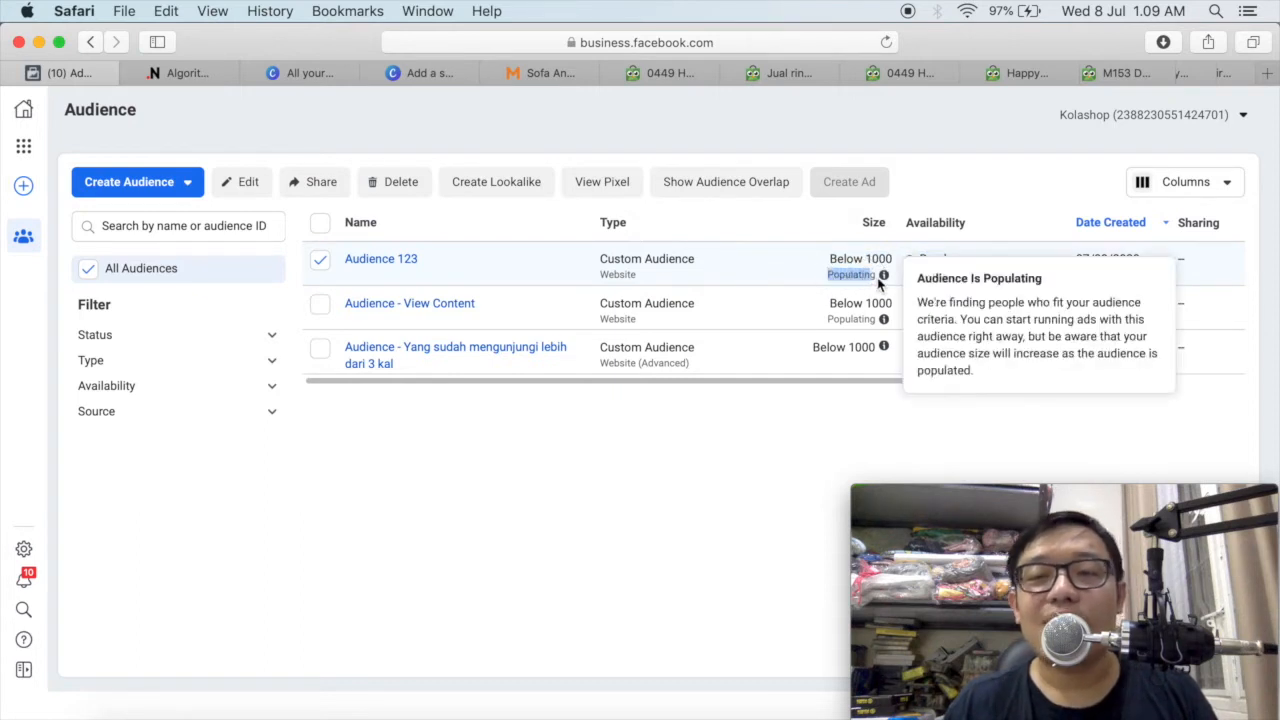
pyautogui.click(842, 271)
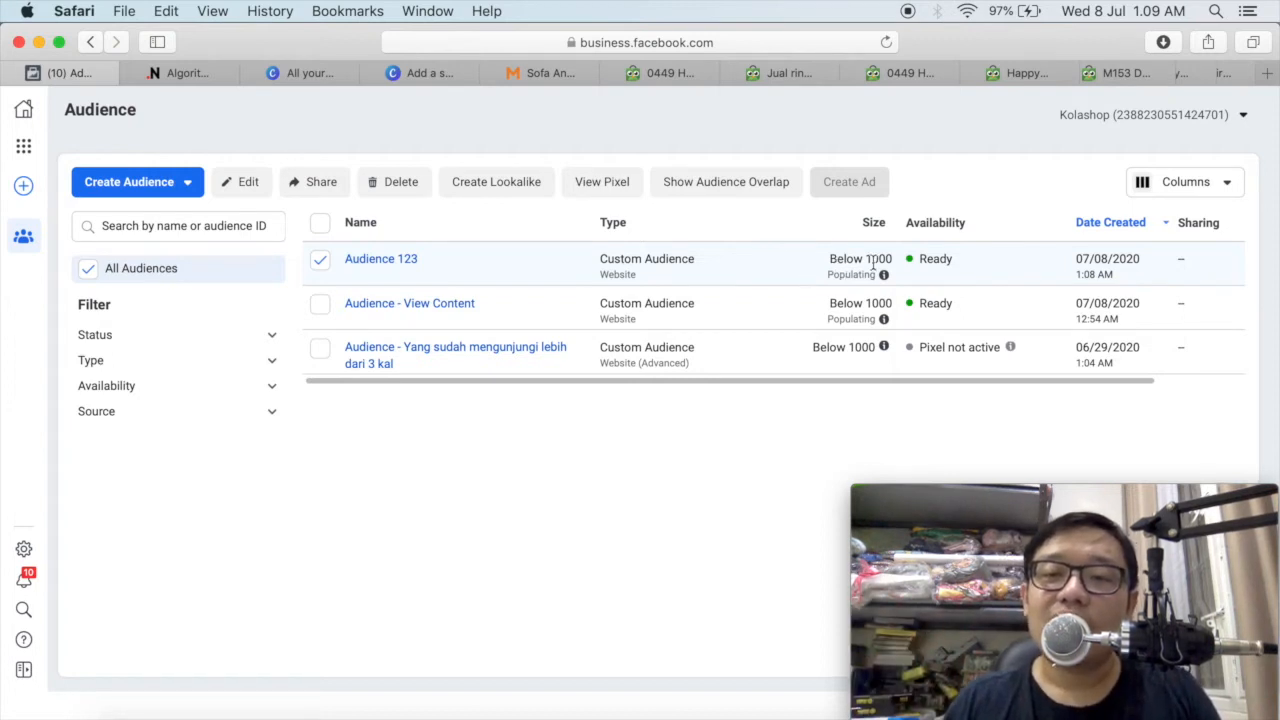
pyautogui.moveTo(922, 260); pyautogui.dragTo(960, 258)
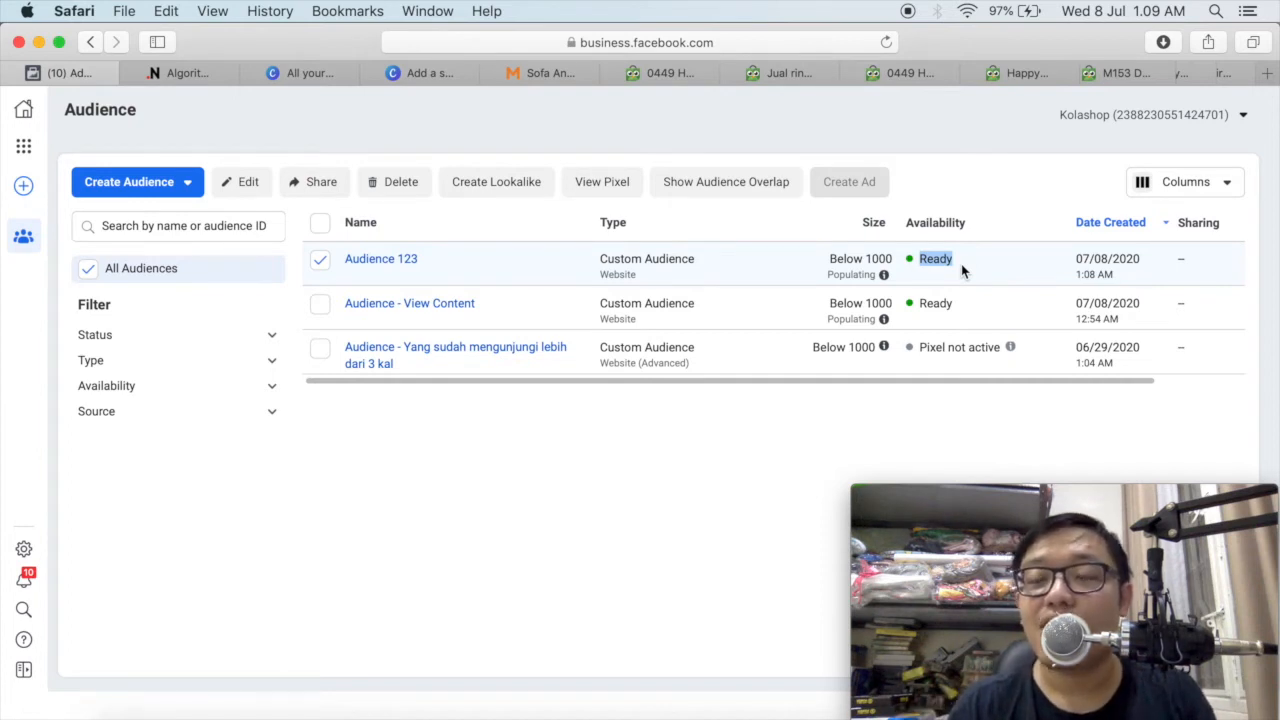
pyautogui.click(965, 263)
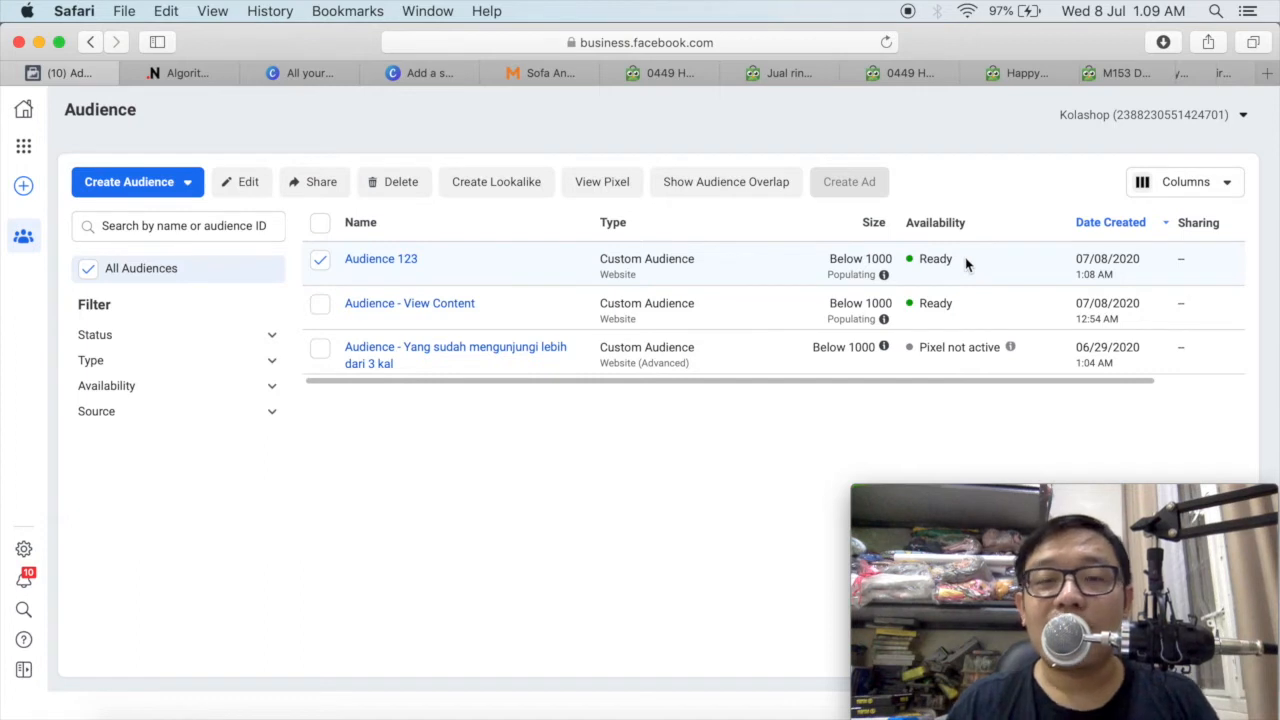
pyautogui.click(320, 260)
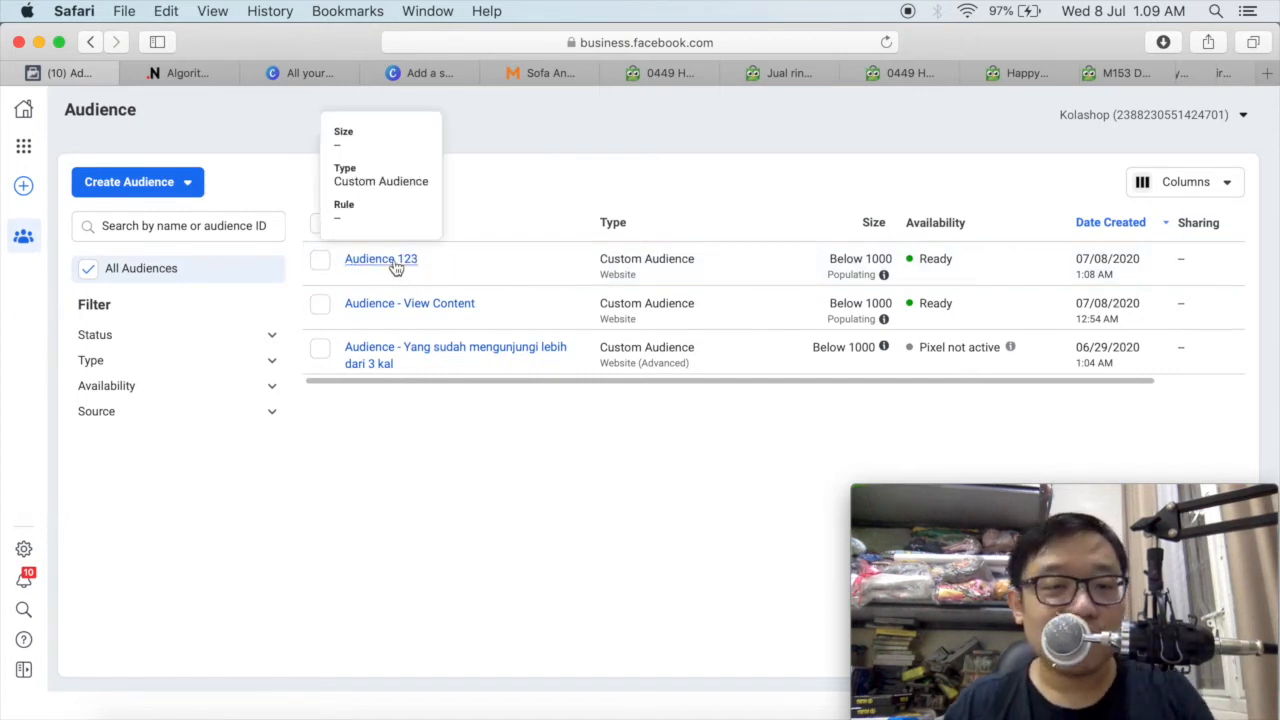
pyautogui.click(320, 264)
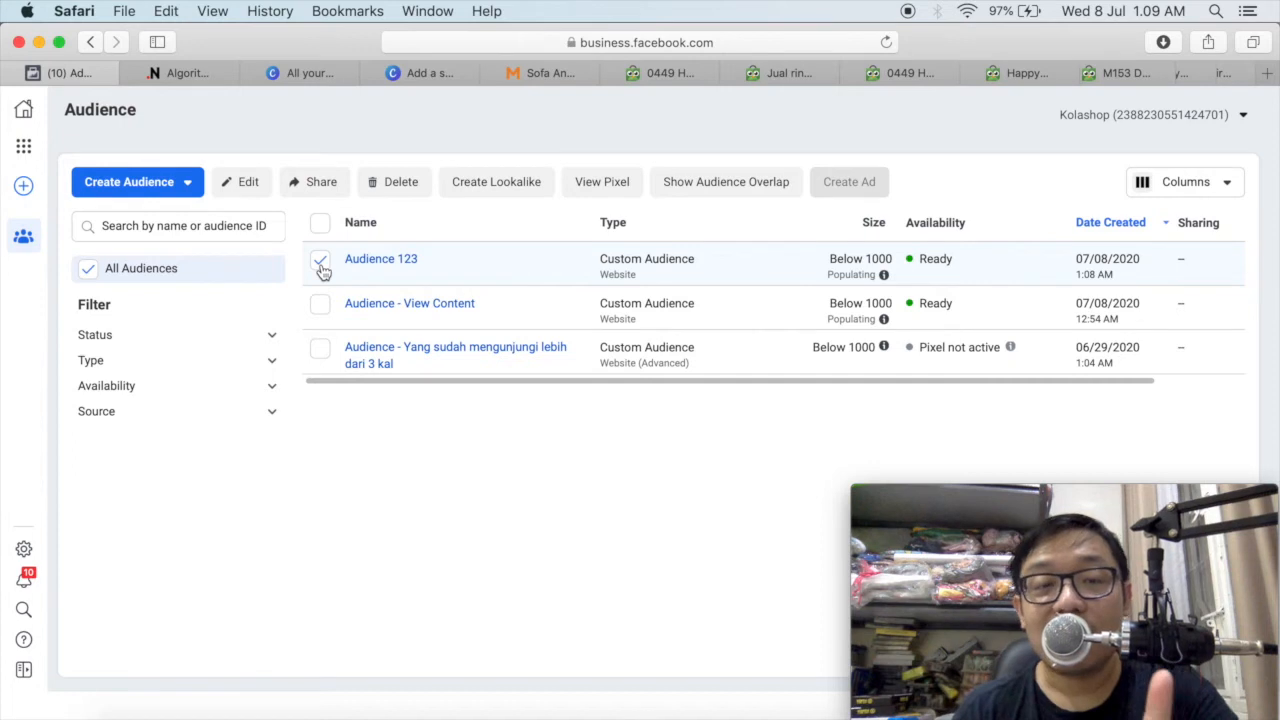
pyautogui.click(321, 266)
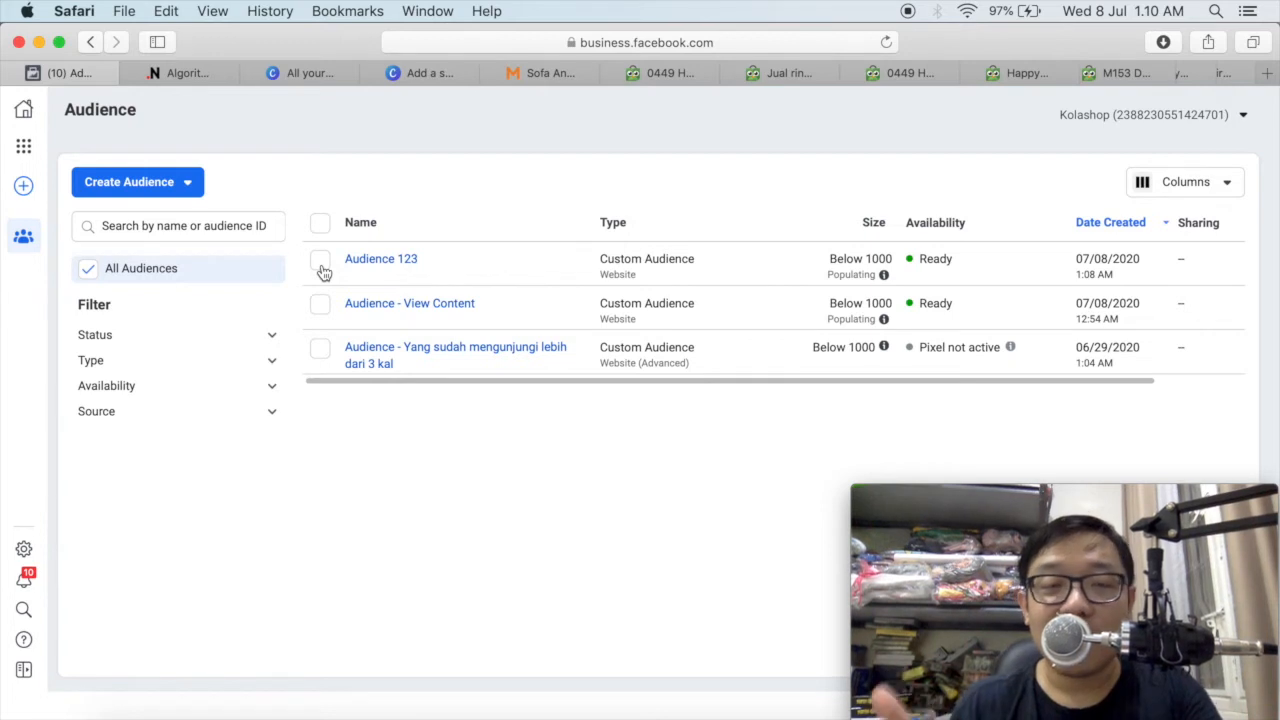
# Start a lookalike audience from Audience 123's details and check the source selection
pyautogui.click(378, 260)
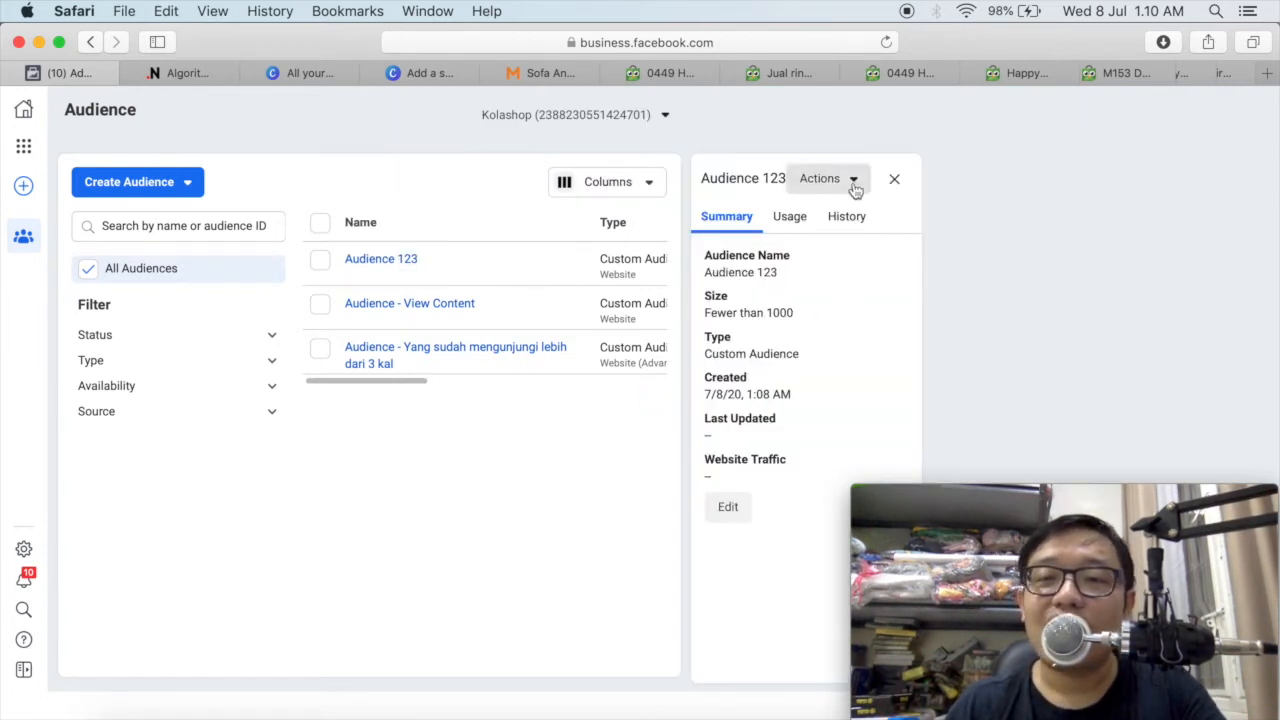
pyautogui.click(836, 186)
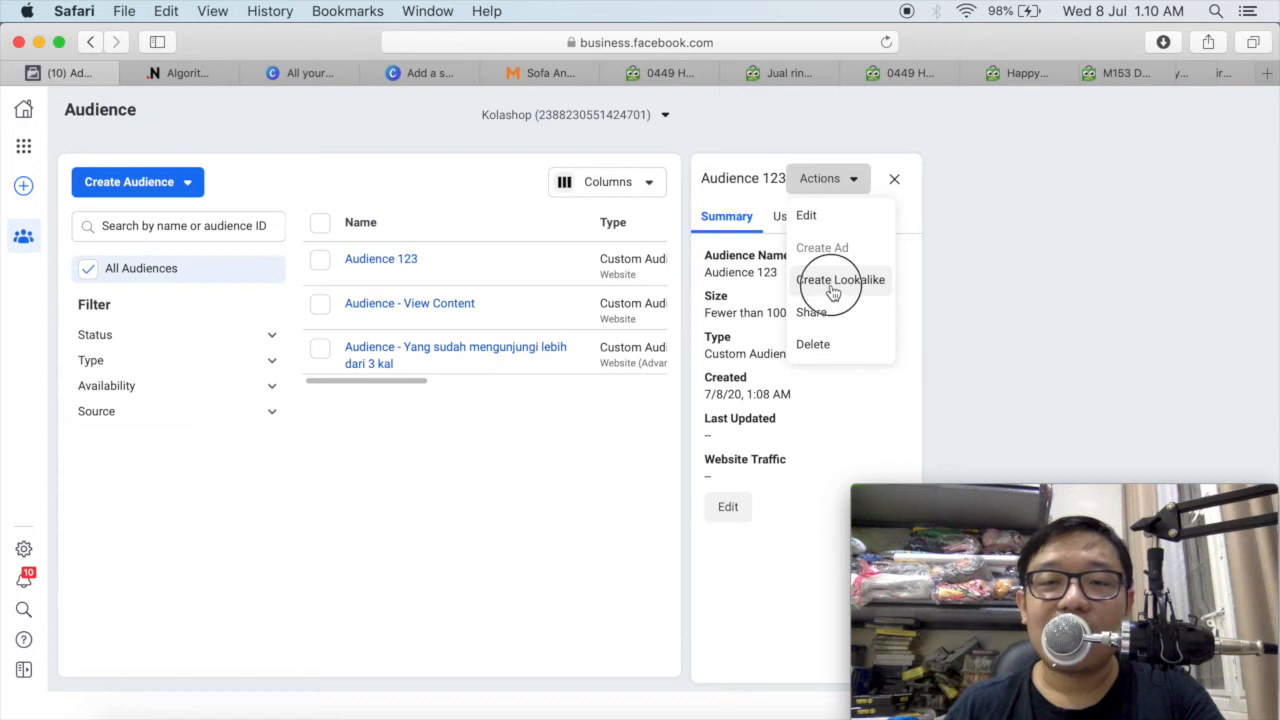
pyautogui.click(833, 288)
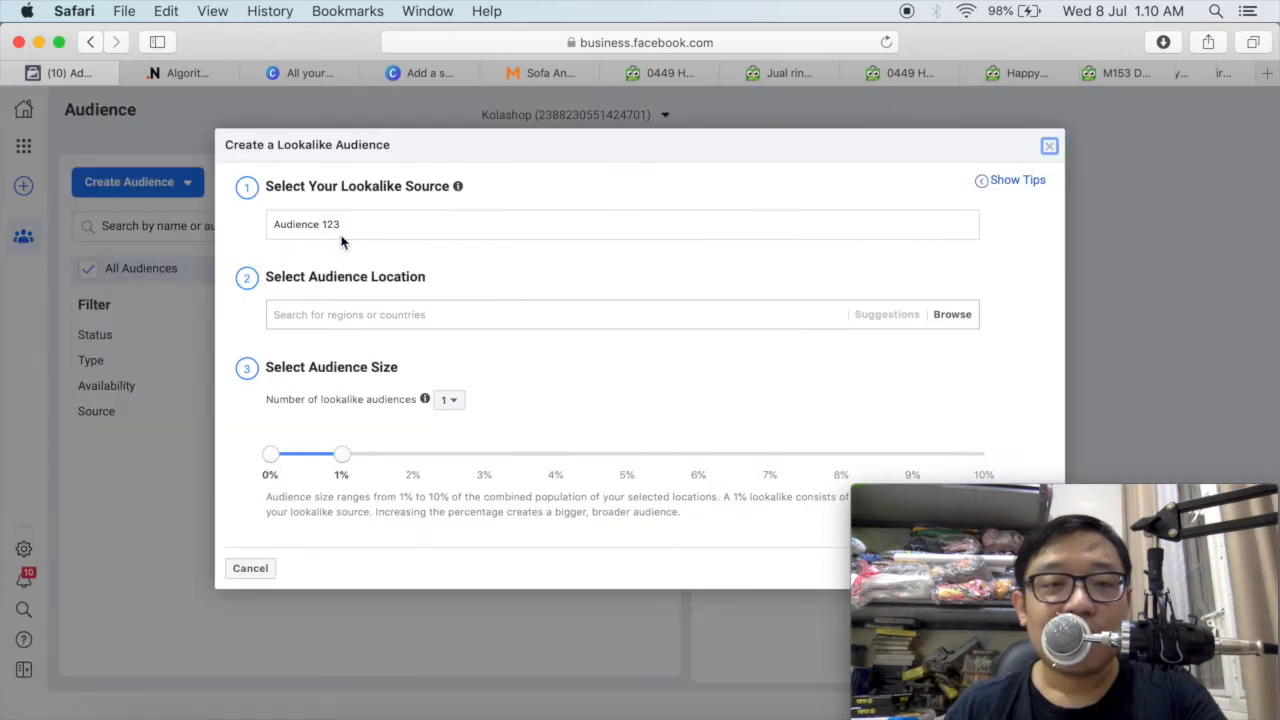
pyautogui.click(375, 228)
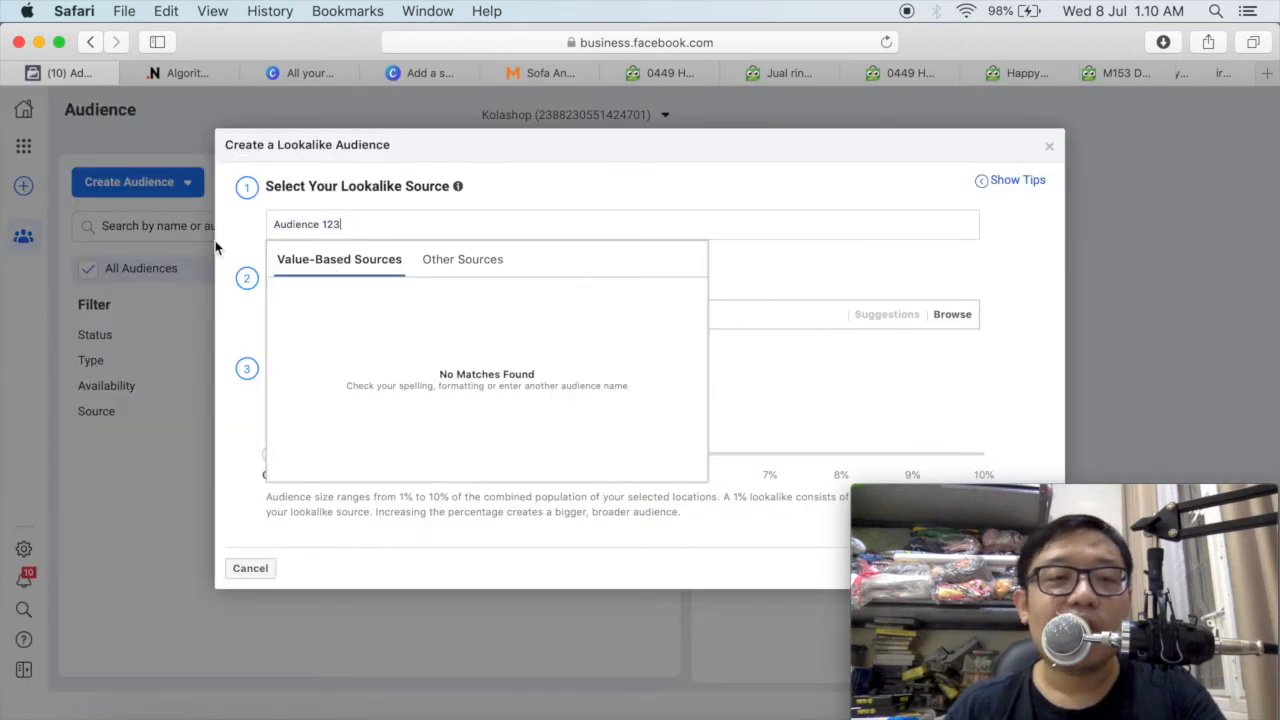
pyautogui.click(236, 243)
pyautogui.click(361, 224)
pyautogui.click(236, 245)
# Set the lookalike audience's location to Indonesia, keeping the size at 1%
pyautogui.click(361, 315)
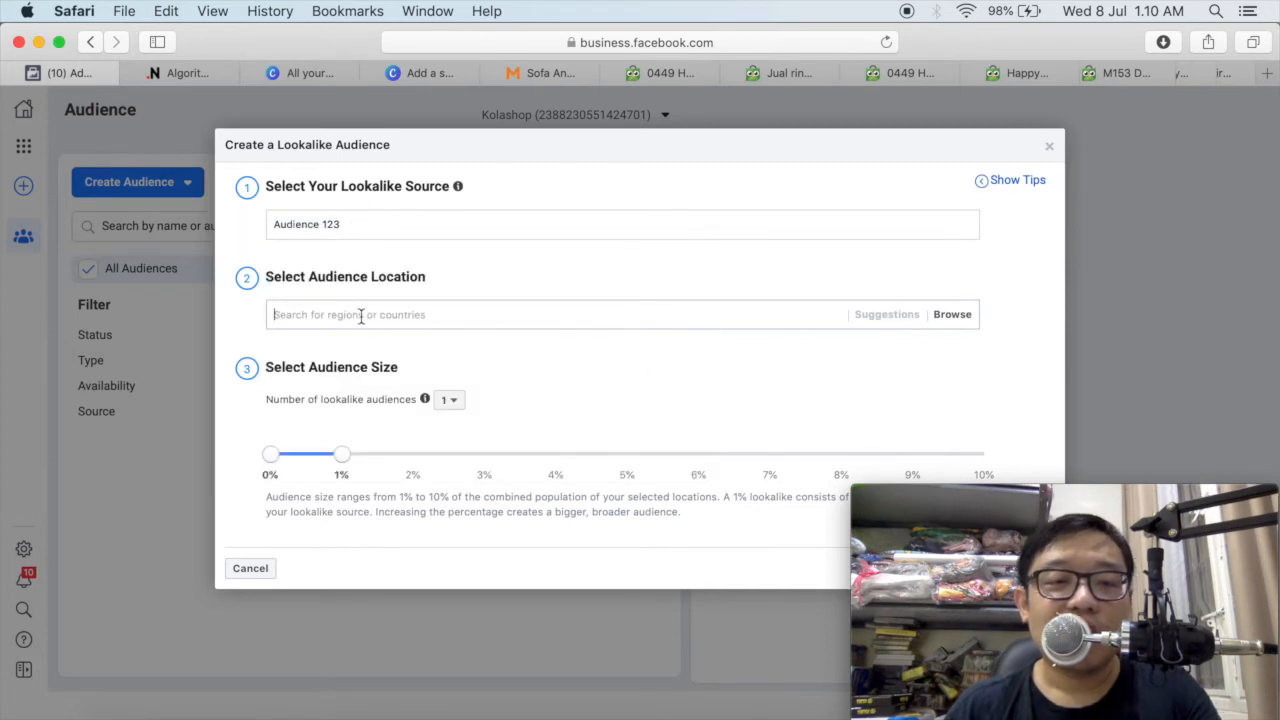
pyautogui.write('indone')
pyautogui.click(380, 348)
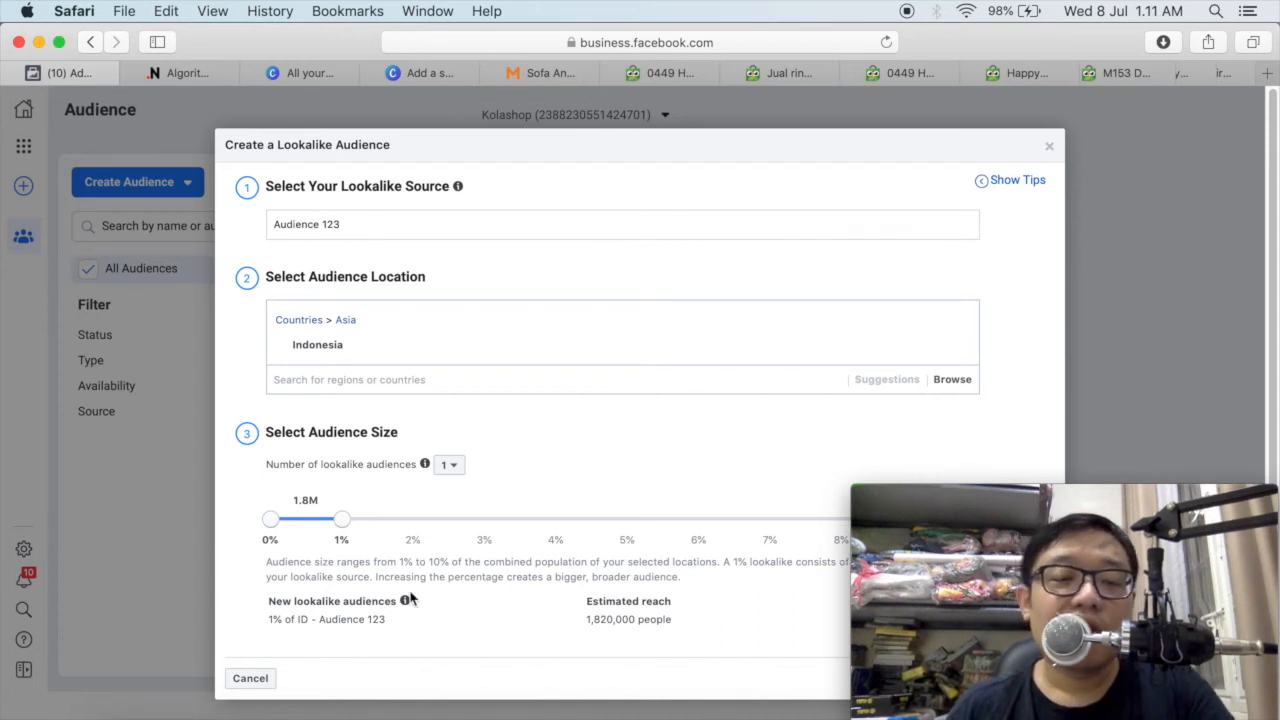
pyautogui.moveTo(342, 522)
pyautogui.mouseDown()
pyautogui.moveTo(551, 523)
pyautogui.moveTo(344, 527)
pyautogui.mouseUp()
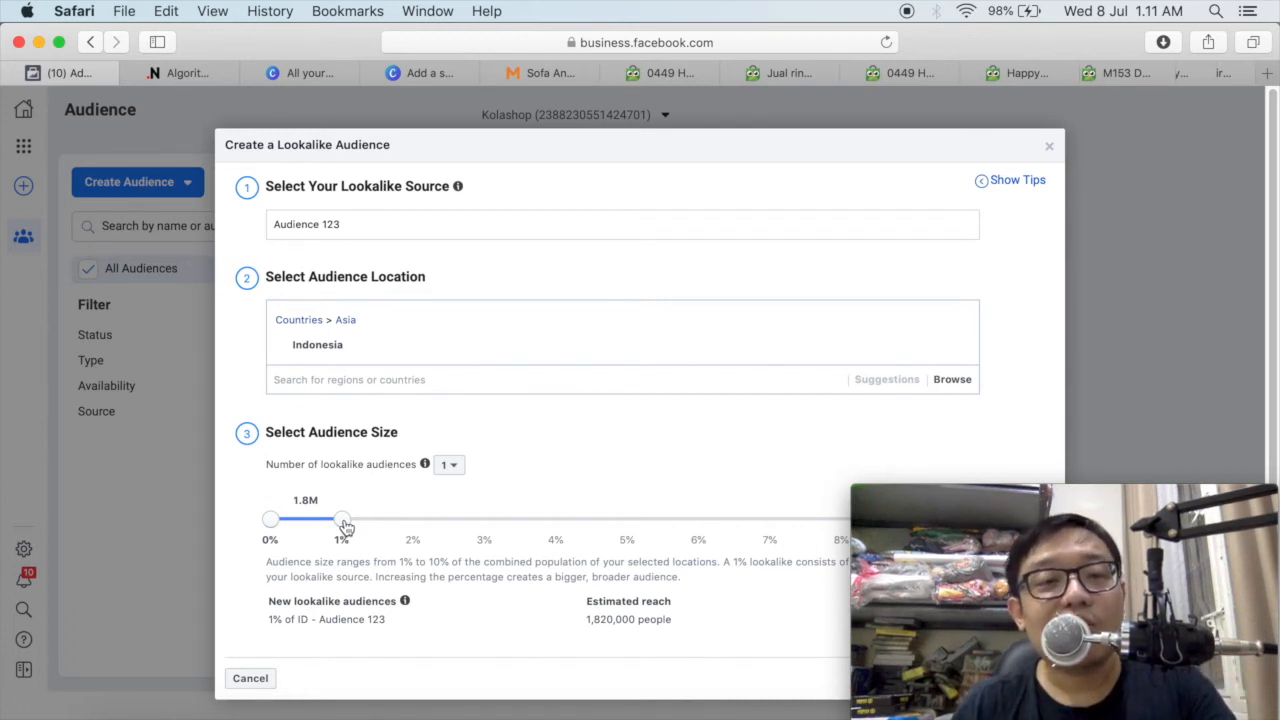
# Review the lookalike's source audience, 1% size setting, new audience label and estimated reach
pyautogui.click(341, 226)
pyautogui.click(359, 224)
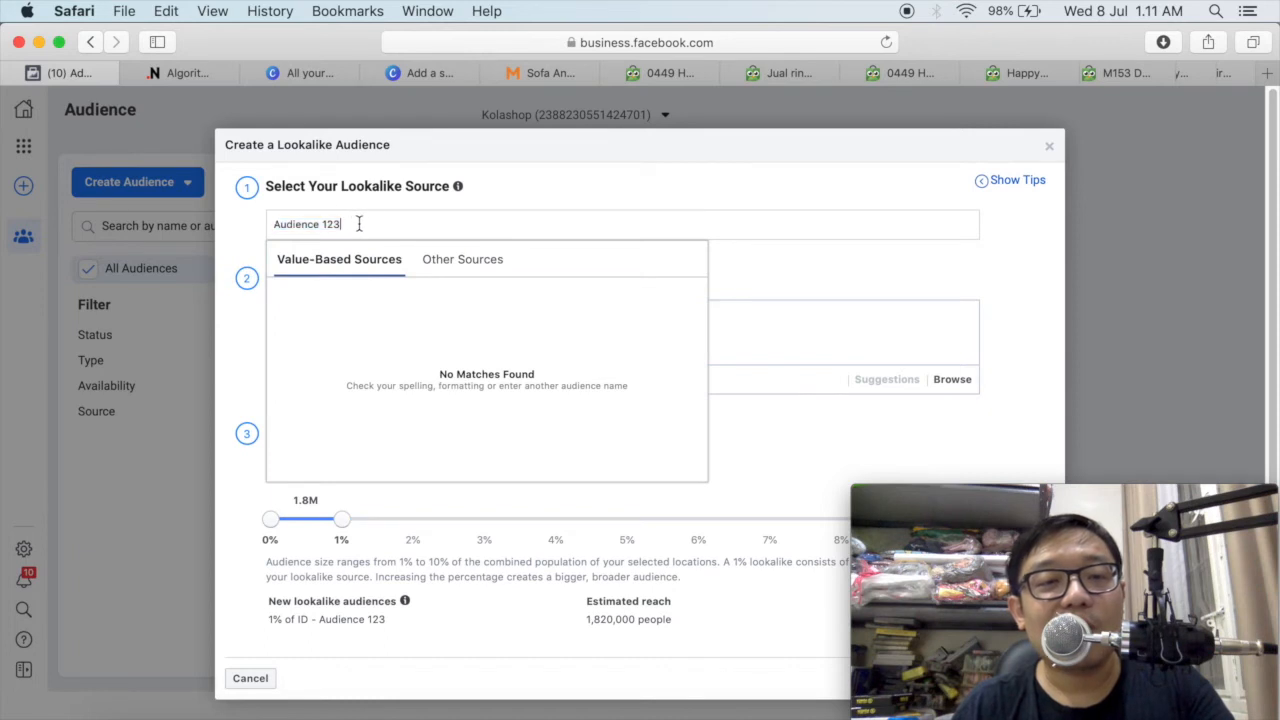
pyautogui.click(247, 245)
pyautogui.moveTo(347, 528)
pyautogui.mouseDown()
pyautogui.moveTo(557, 530)
pyautogui.moveTo(345, 524)
pyautogui.mouseUp()
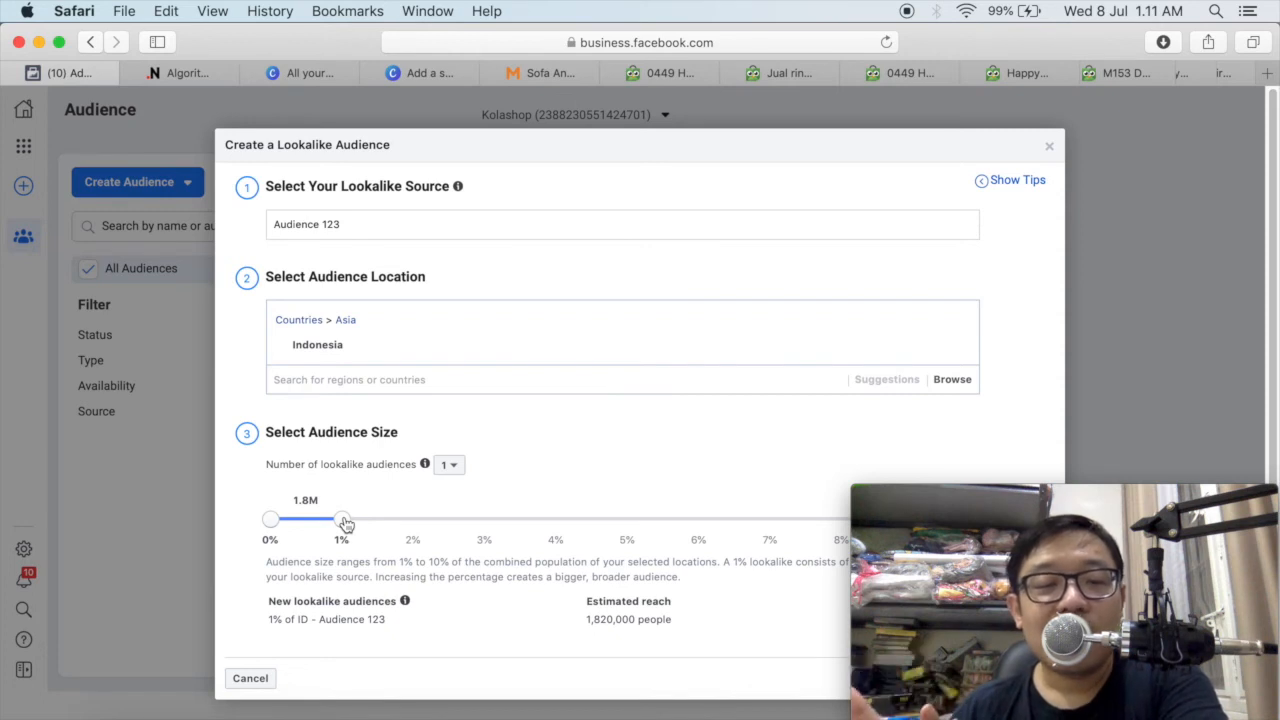
pyautogui.moveTo(269, 622); pyautogui.dragTo(355, 620)
pyautogui.moveTo(589, 620); pyautogui.dragTo(636, 622)
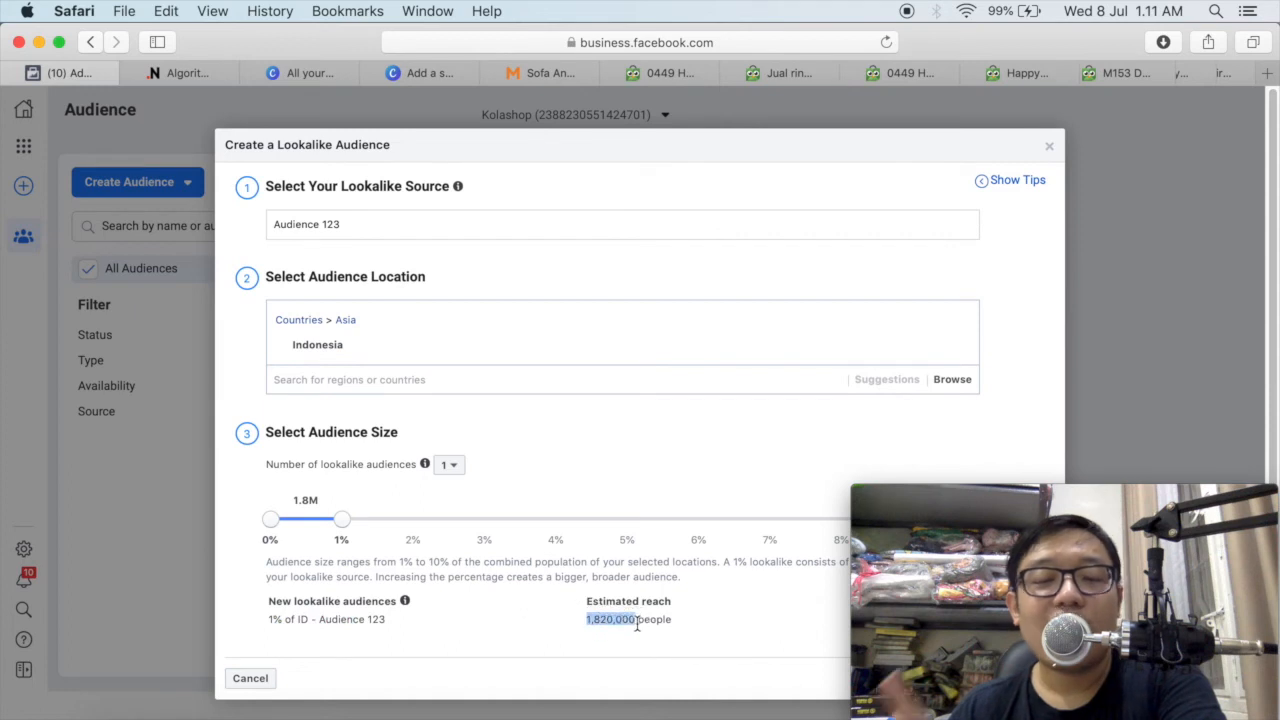
pyautogui.click(705, 630)
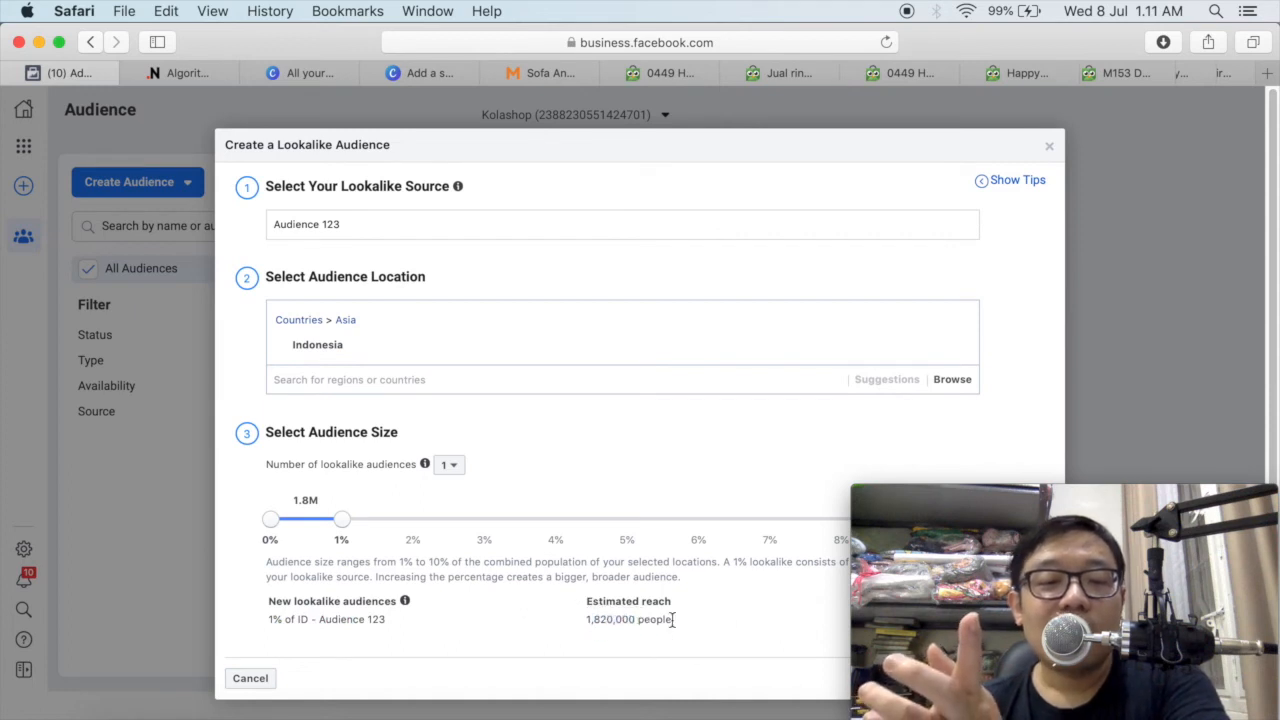
# Try a 2% lookalike size, check its estimated reach, and return the size to 1%
pyautogui.moveTo(343, 520); pyautogui.dragTo(412, 520)
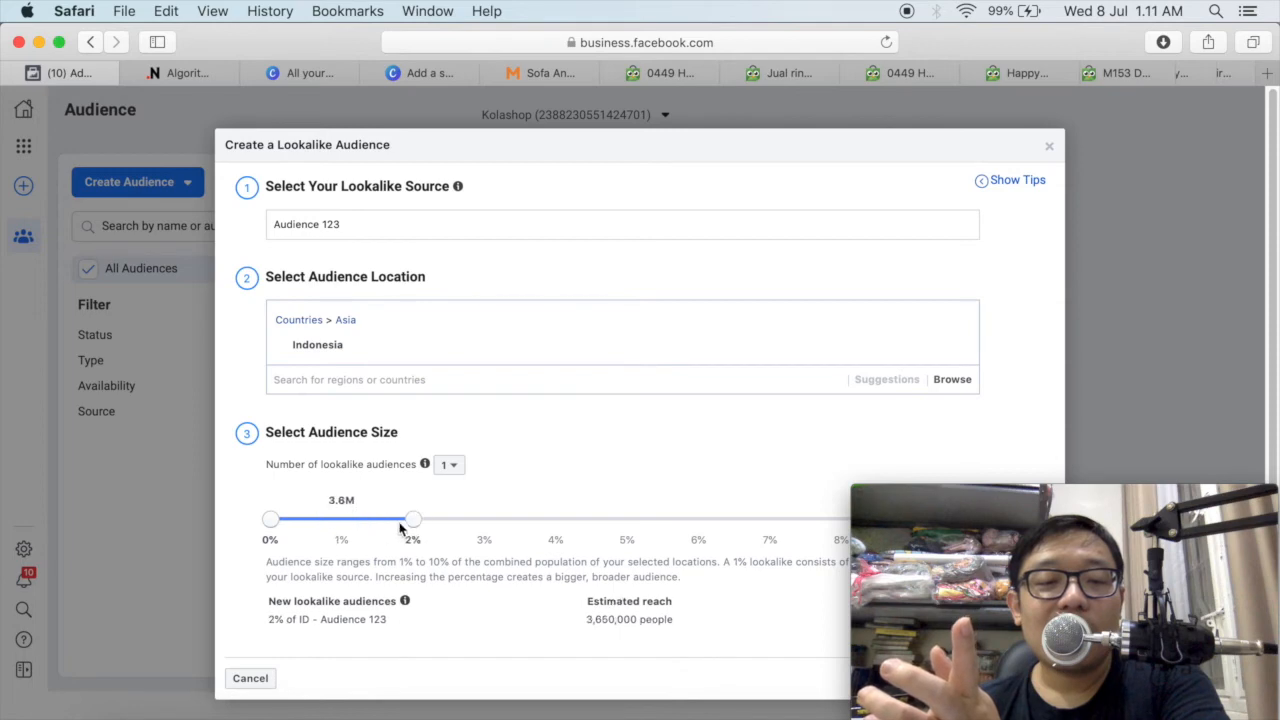
pyautogui.moveTo(588, 620); pyautogui.dragTo(617, 623)
pyautogui.click(616, 621)
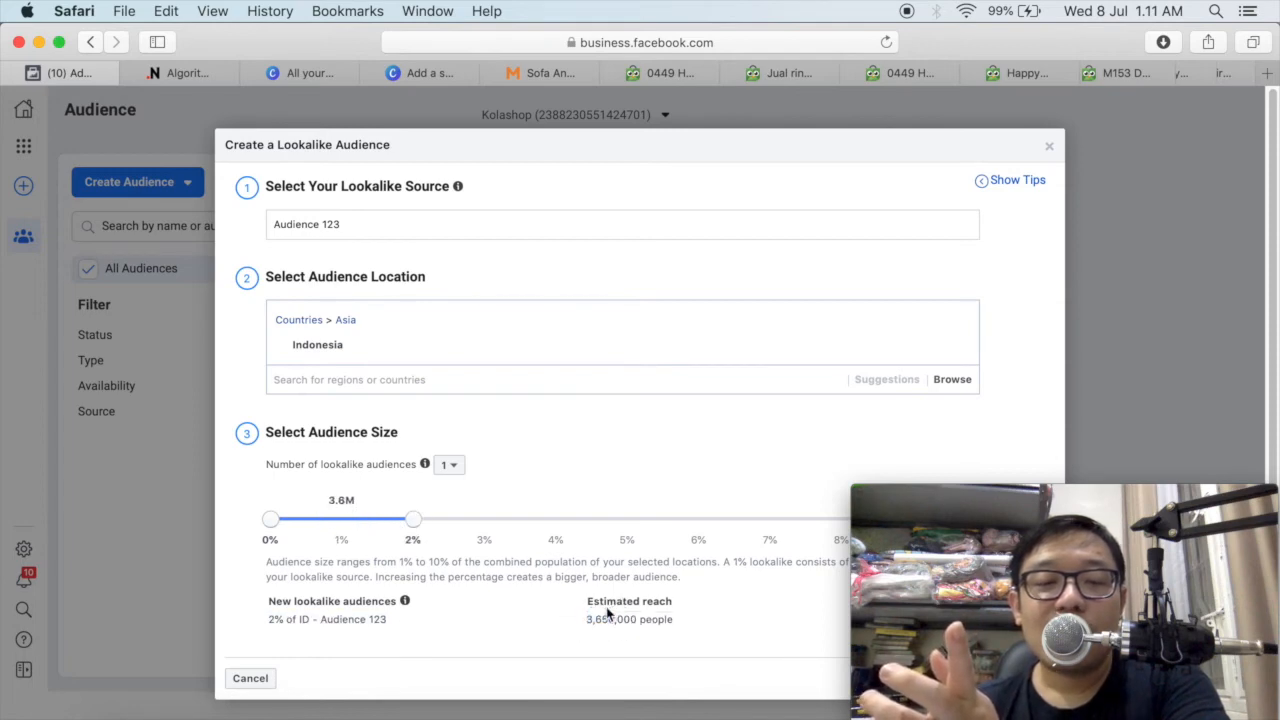
pyautogui.moveTo(417, 527); pyautogui.dragTo(343, 520)
# Move the Movie Recording window clear of the dialog's controls and create the 1% Indonesia lookalike of Audience 123
pyautogui.moveTo(960, 515)
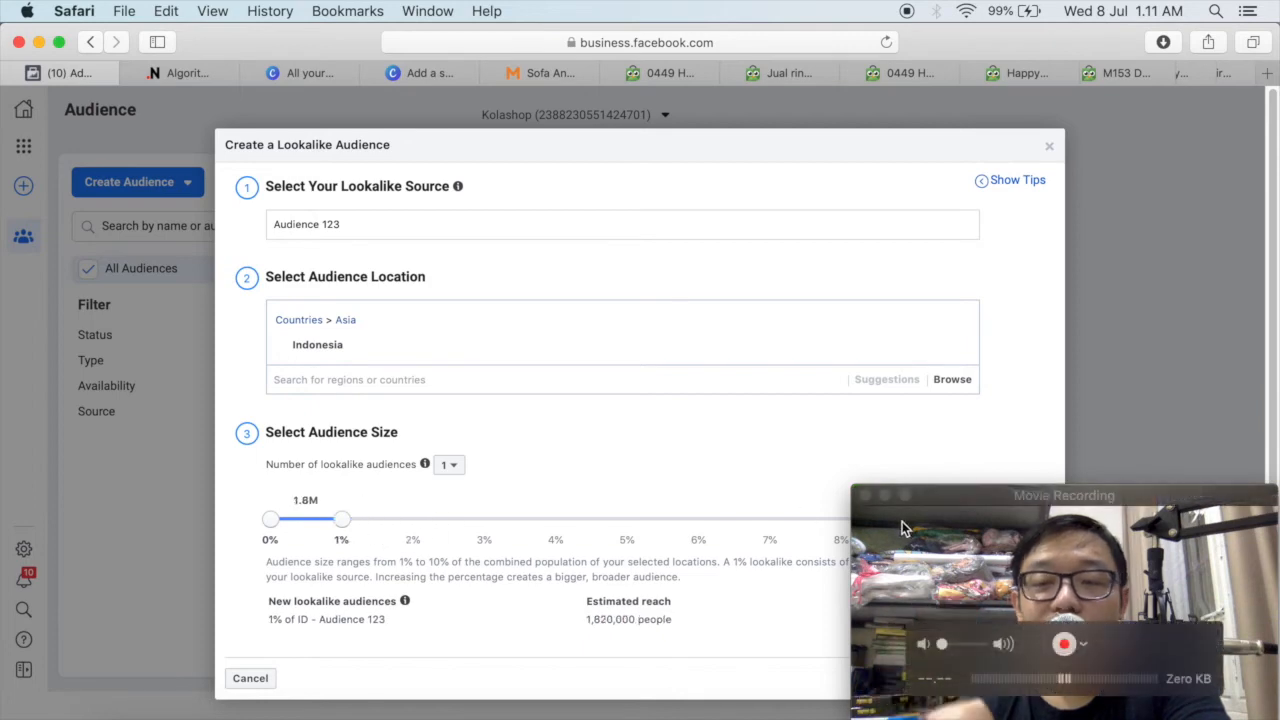
pyautogui.moveTo(990, 512); pyautogui.dragTo(994, 247)
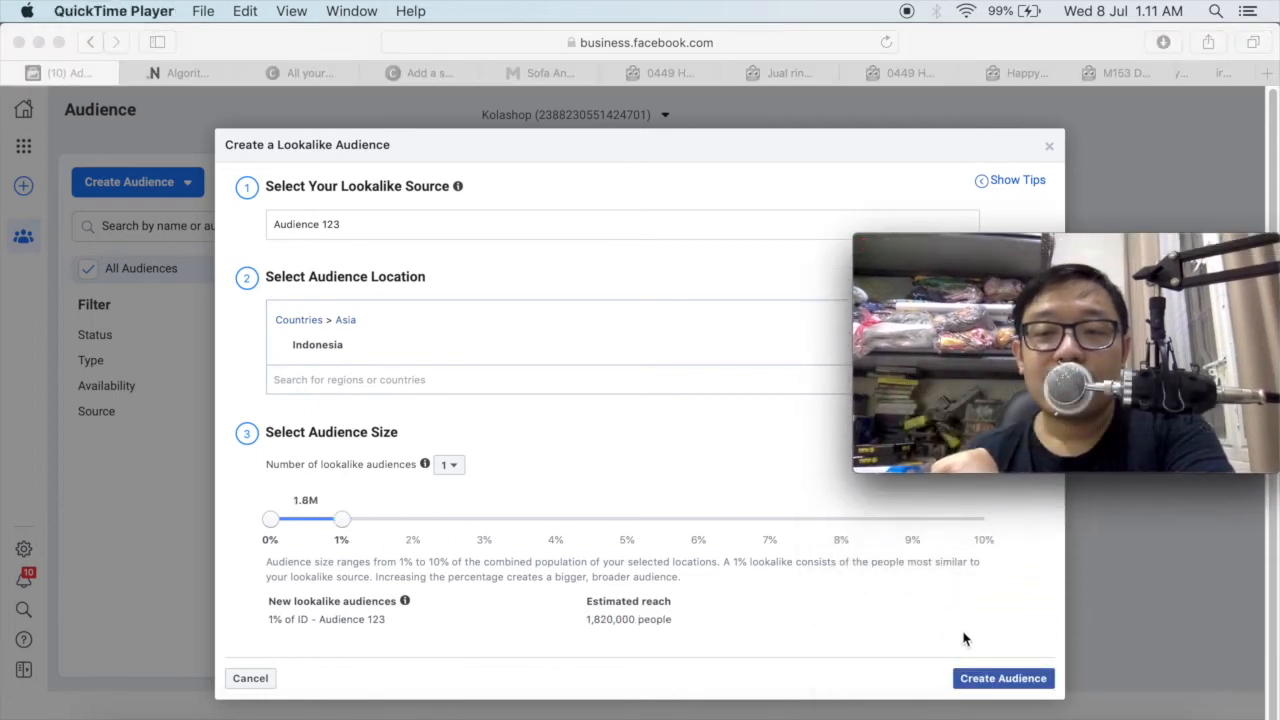
pyautogui.click(992, 645)
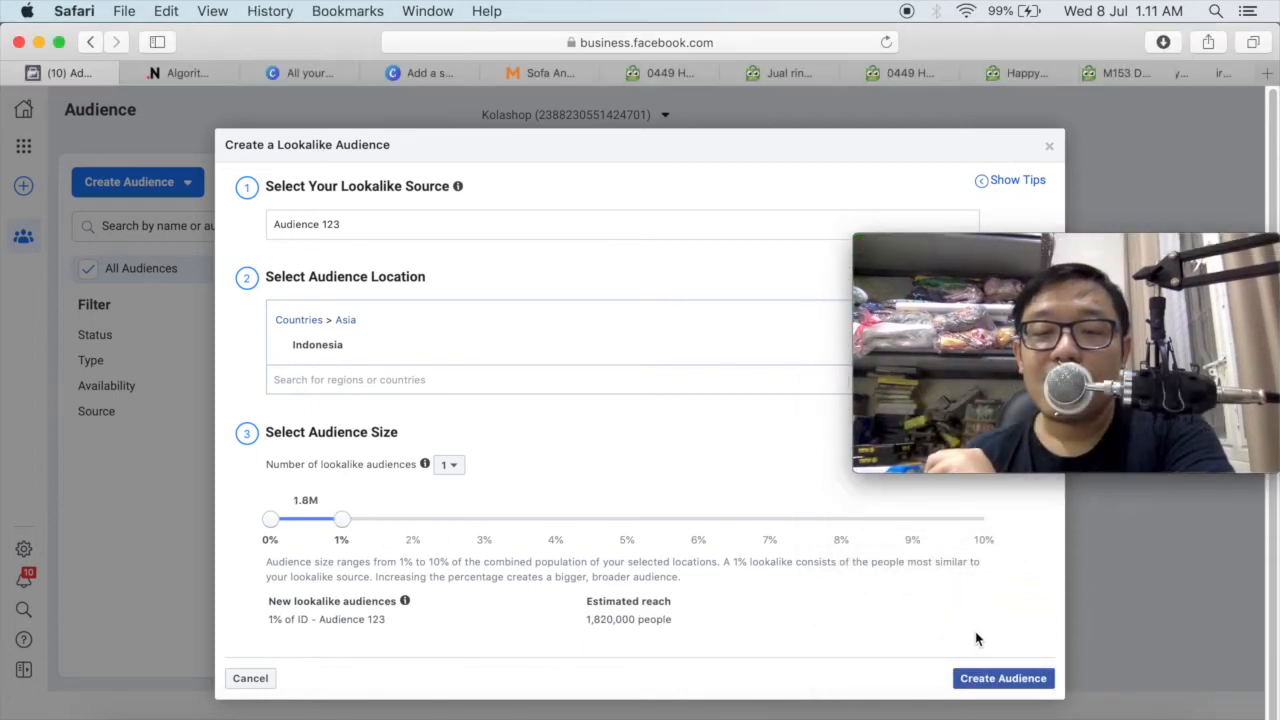
pyautogui.click(1000, 678)
pyautogui.moveTo(981, 356)
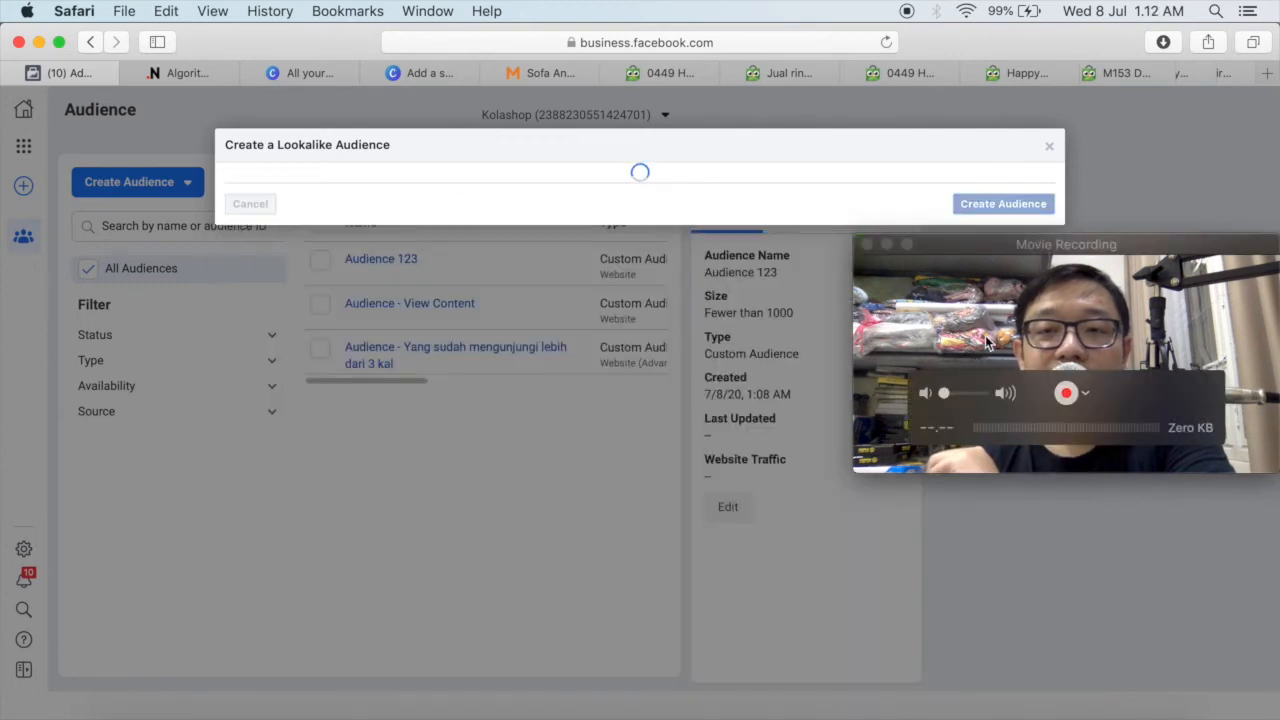
pyautogui.moveTo(1021, 246); pyautogui.dragTo(1021, 471)
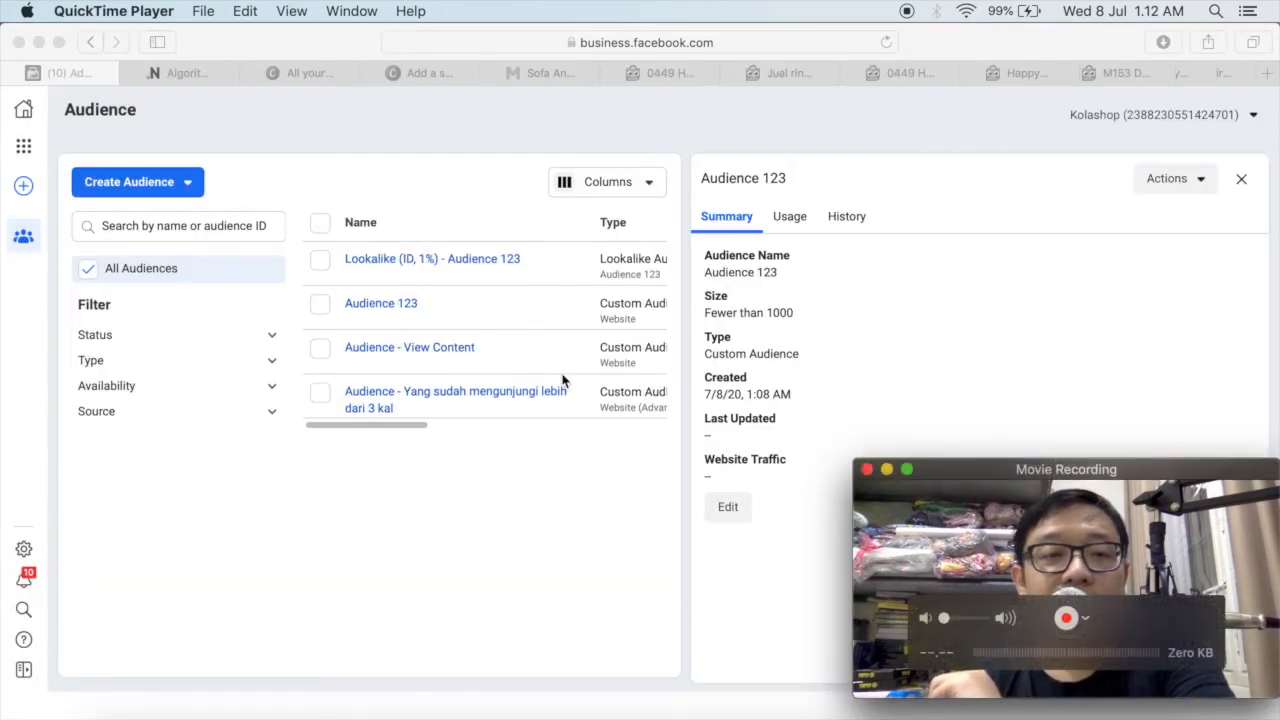
# Close the Audience 123 details and examine the new lookalike audience's entry in the list
pyautogui.click(1243, 182)
pyautogui.click(1243, 182)
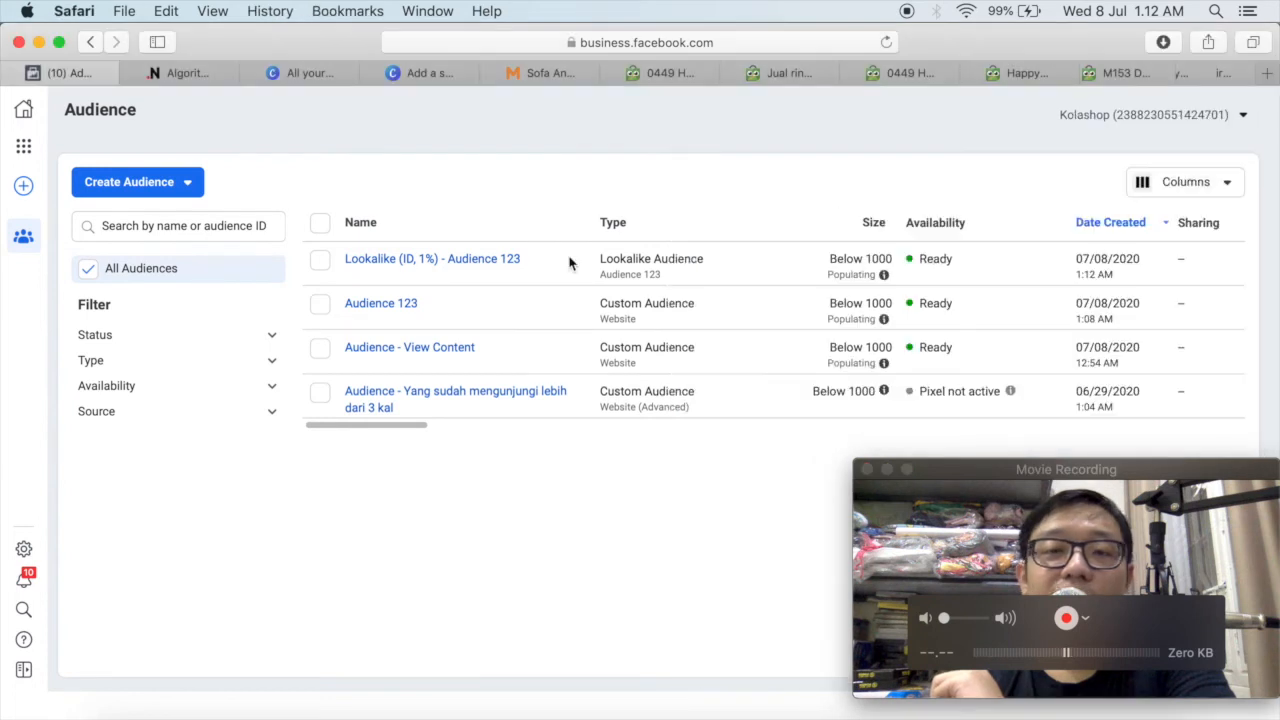
pyautogui.click(320, 260)
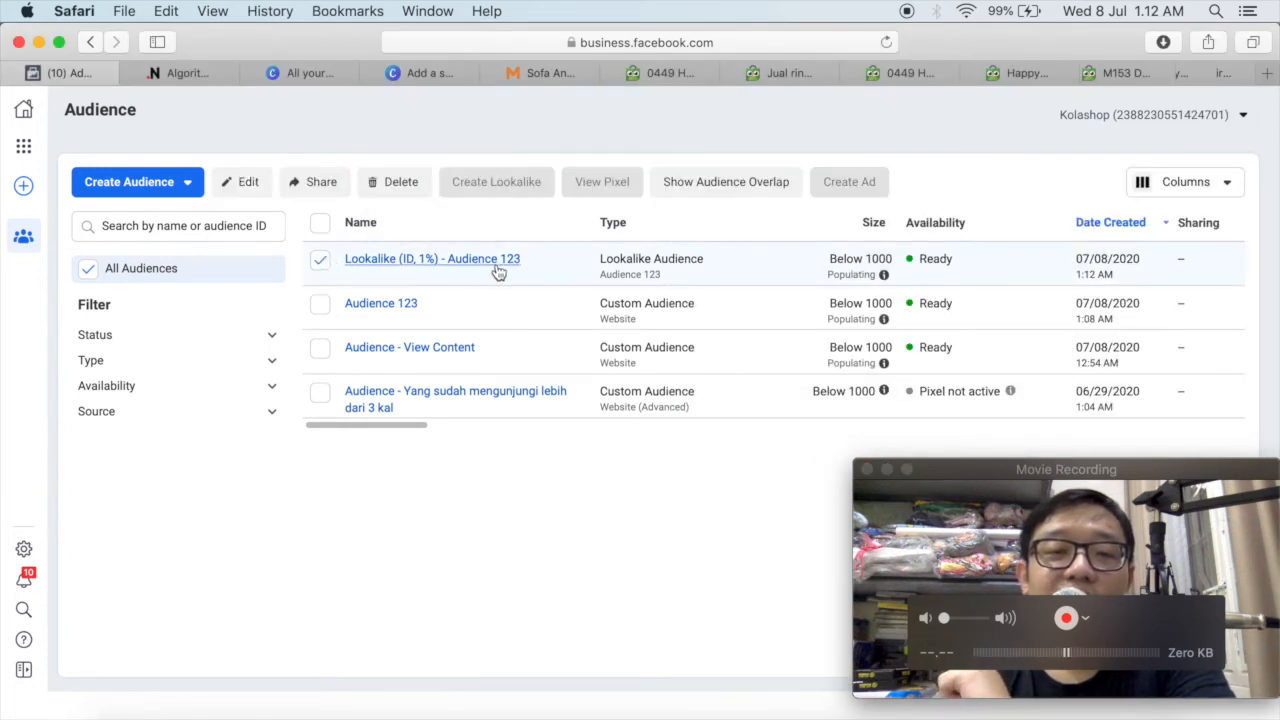
pyautogui.click(321, 261)
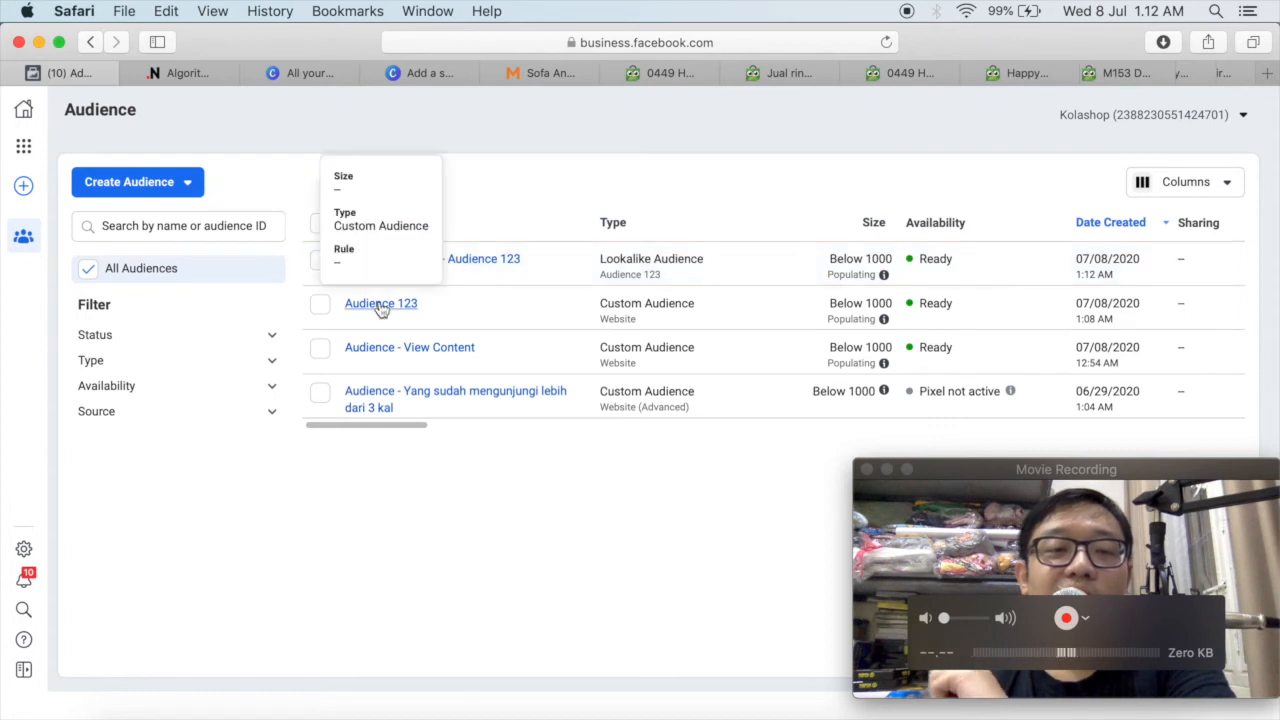
# Start a second lookalike audience based on Audience 123 from its details
pyautogui.click(381, 306)
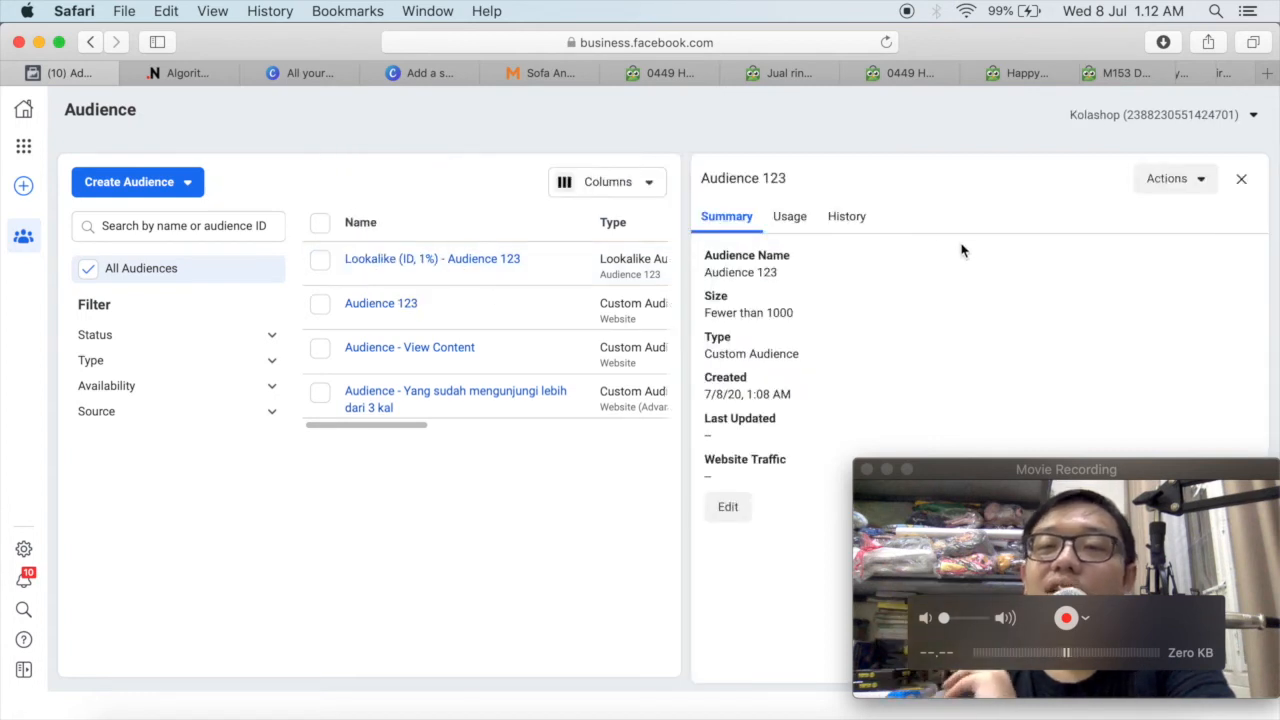
pyautogui.click(1167, 179)
pyautogui.click(1184, 292)
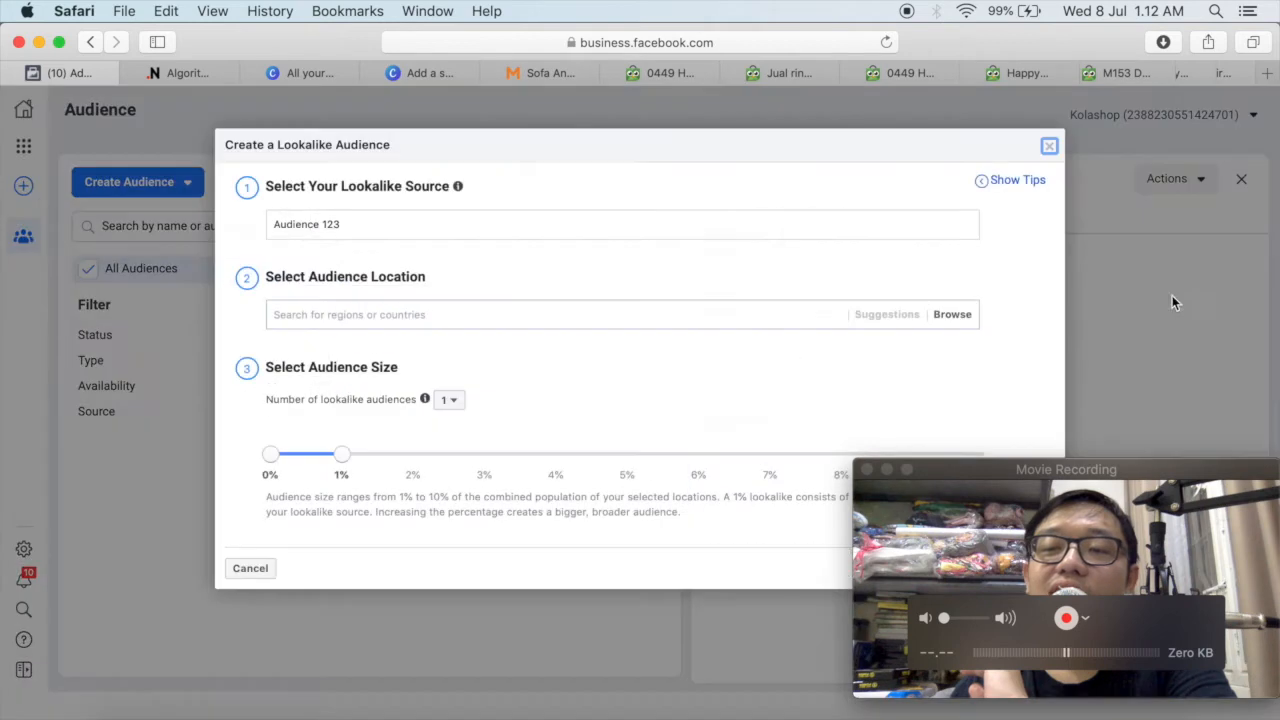
pyautogui.click(958, 522)
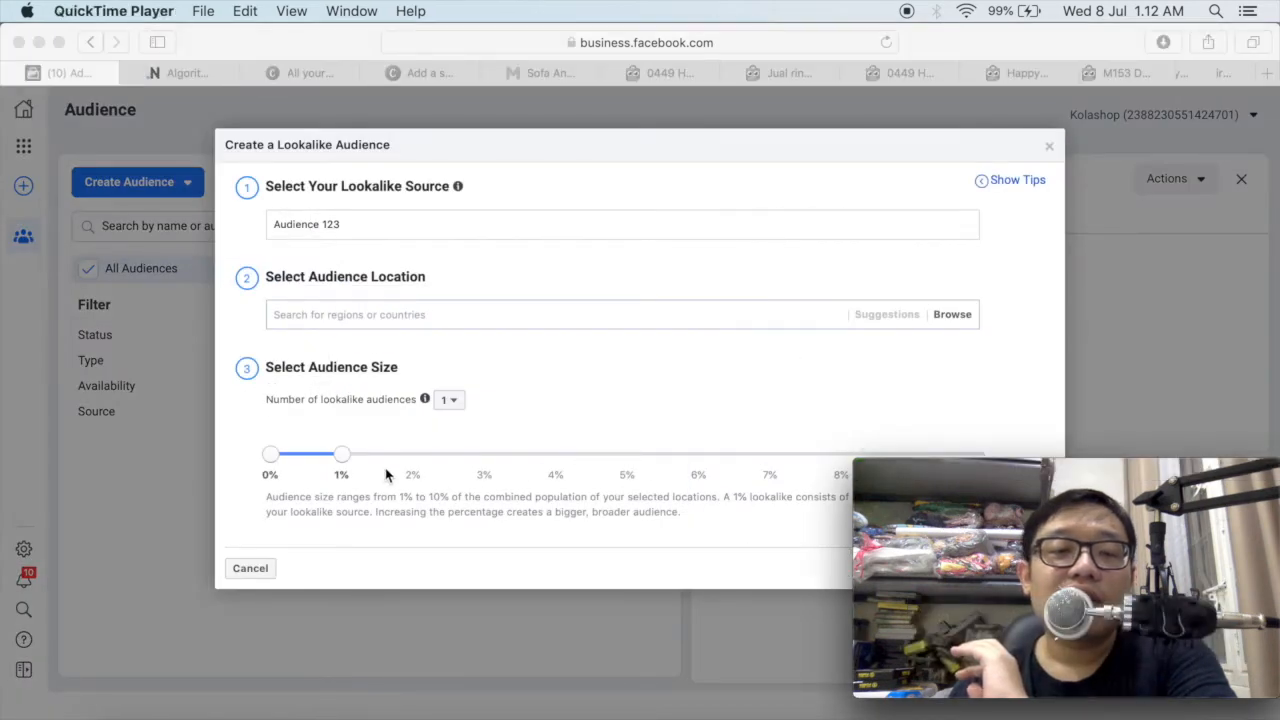
# Set the second lookalike audience's location to Indonesia and dismiss the location suggestions
pyautogui.click(357, 314)
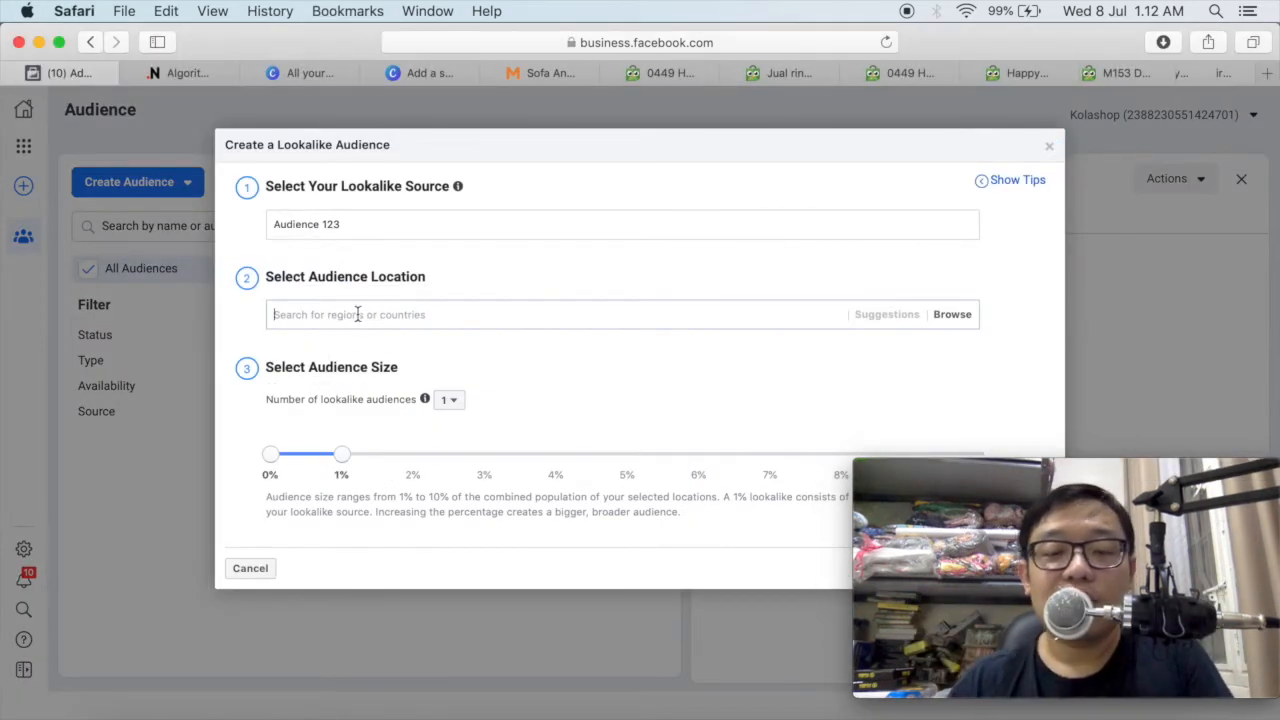
pyautogui.write('indone')
pyautogui.click(380, 342)
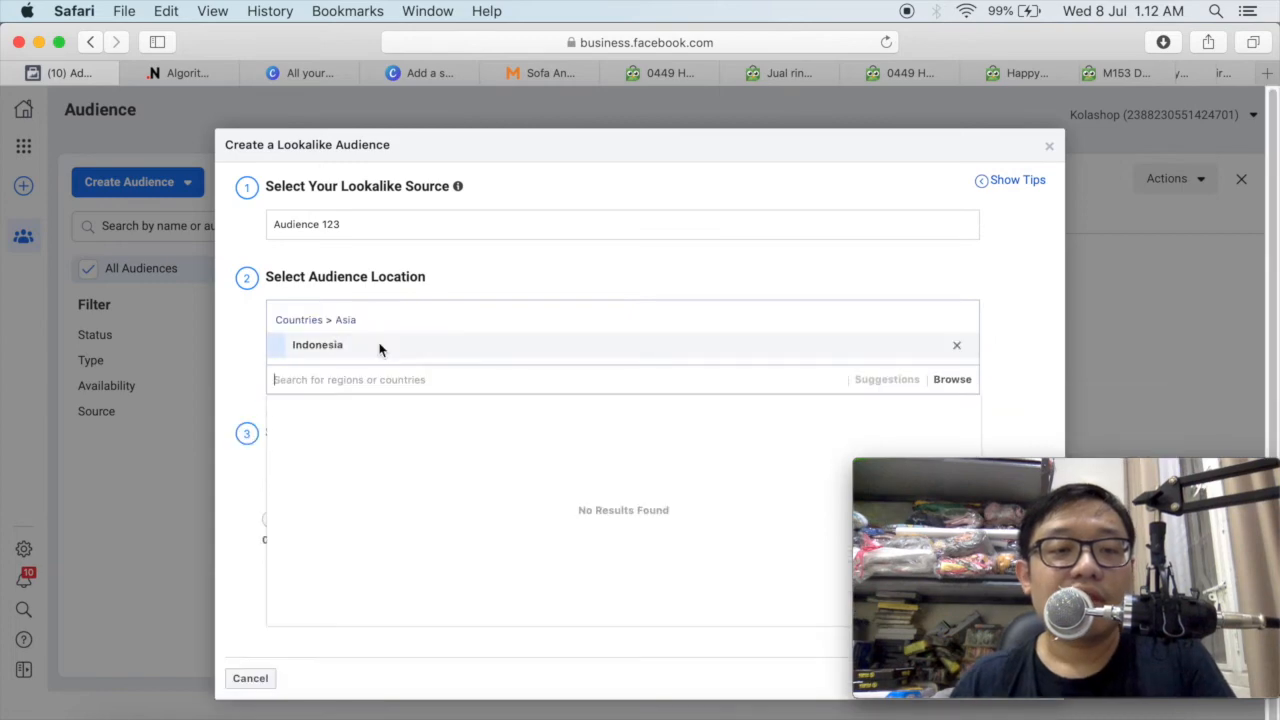
pyautogui.click(338, 381)
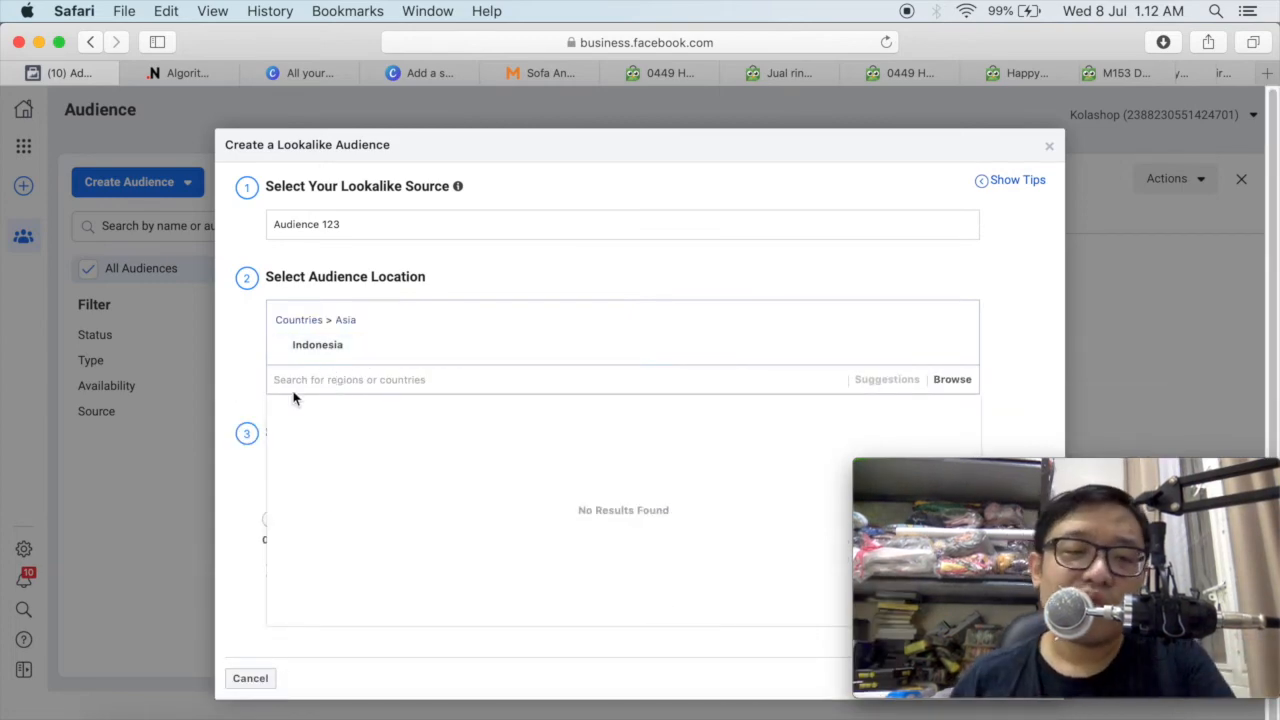
pyautogui.click(247, 399)
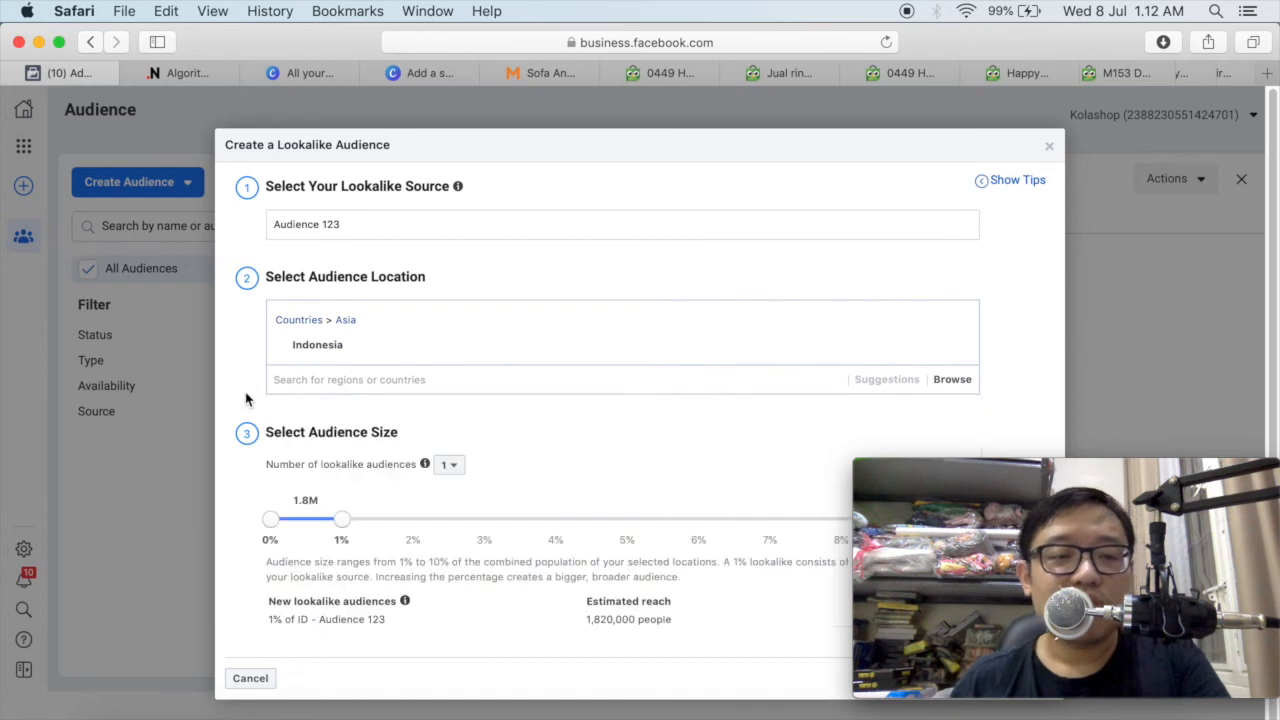
# Set the second lookalike's upper size limit to 2% and check the percentage in its label
pyautogui.click(378, 522)
pyautogui.moveTo(398, 528); pyautogui.dragTo(410, 524)
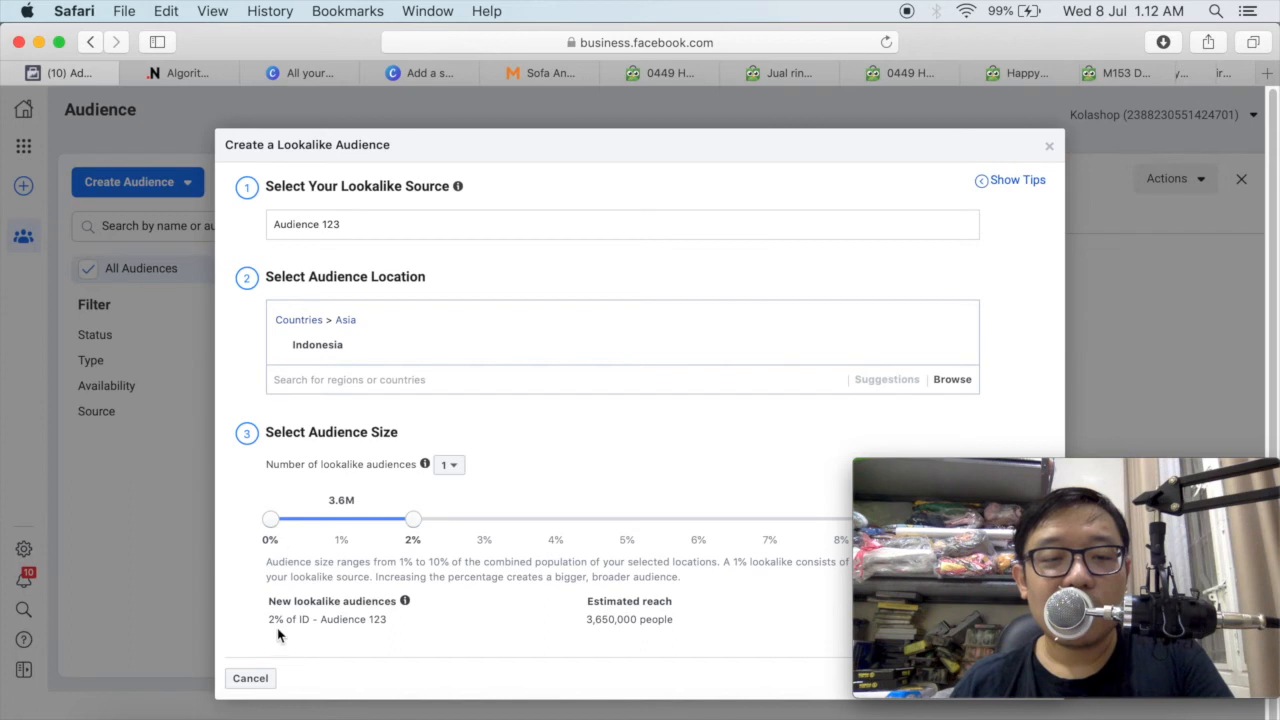
pyautogui.moveTo(268, 621); pyautogui.dragTo(279, 620)
pyautogui.click(360, 535)
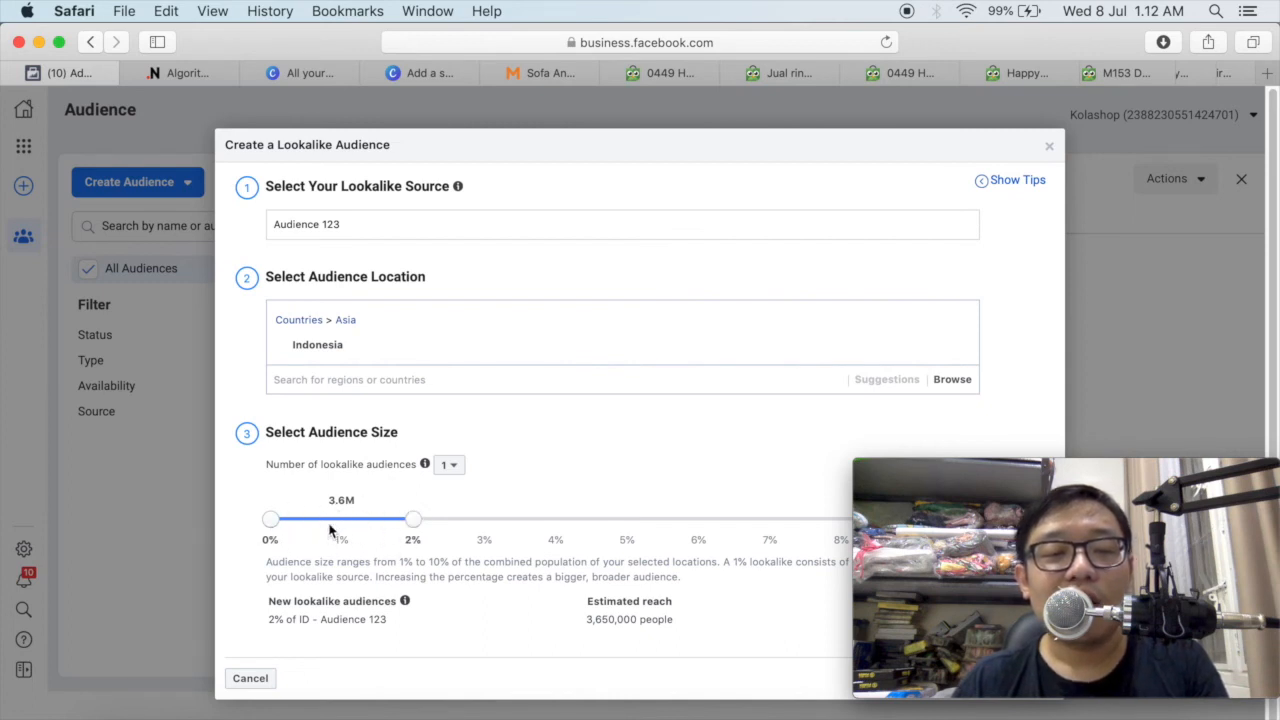
# Raise the lower size limit to 1% for a 1% to 2% range and check its label and estimated reach
pyautogui.moveTo(275, 528); pyautogui.dragTo(342, 520)
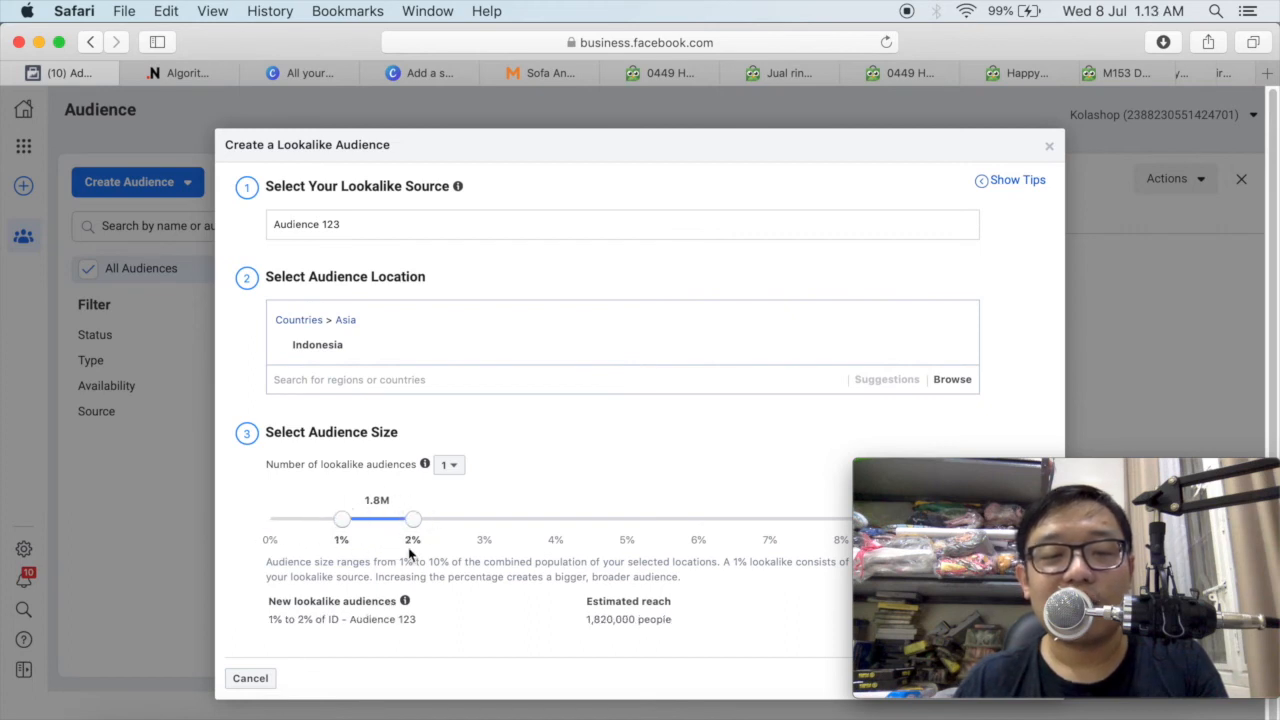
pyautogui.moveTo(269, 625); pyautogui.dragTo(320, 625)
pyautogui.moveTo(590, 628); pyautogui.dragTo(585, 597)
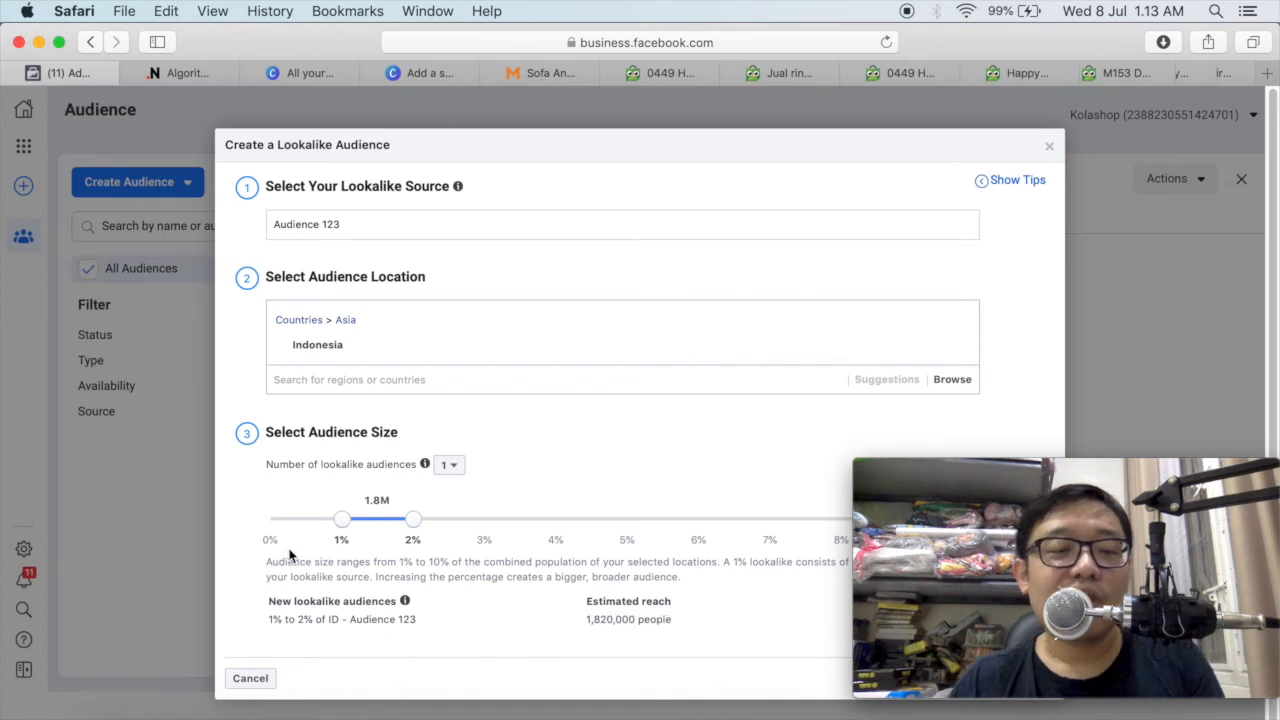
# Compare the estimated reach of a 0% to 2% range with 1% to 2%, leaving the lower size limit at 1%
pyautogui.moveTo(342, 521); pyautogui.dragTo(328, 521)
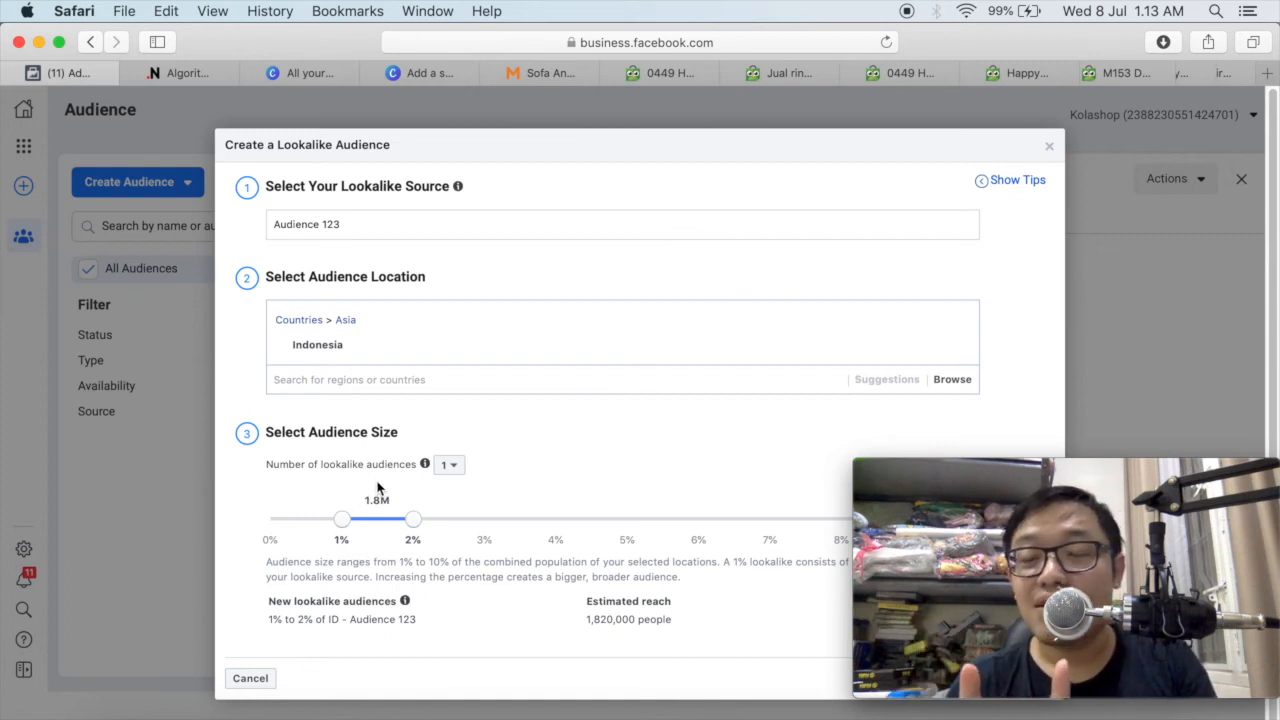
pyautogui.moveTo(342, 528); pyautogui.dragTo(268, 524)
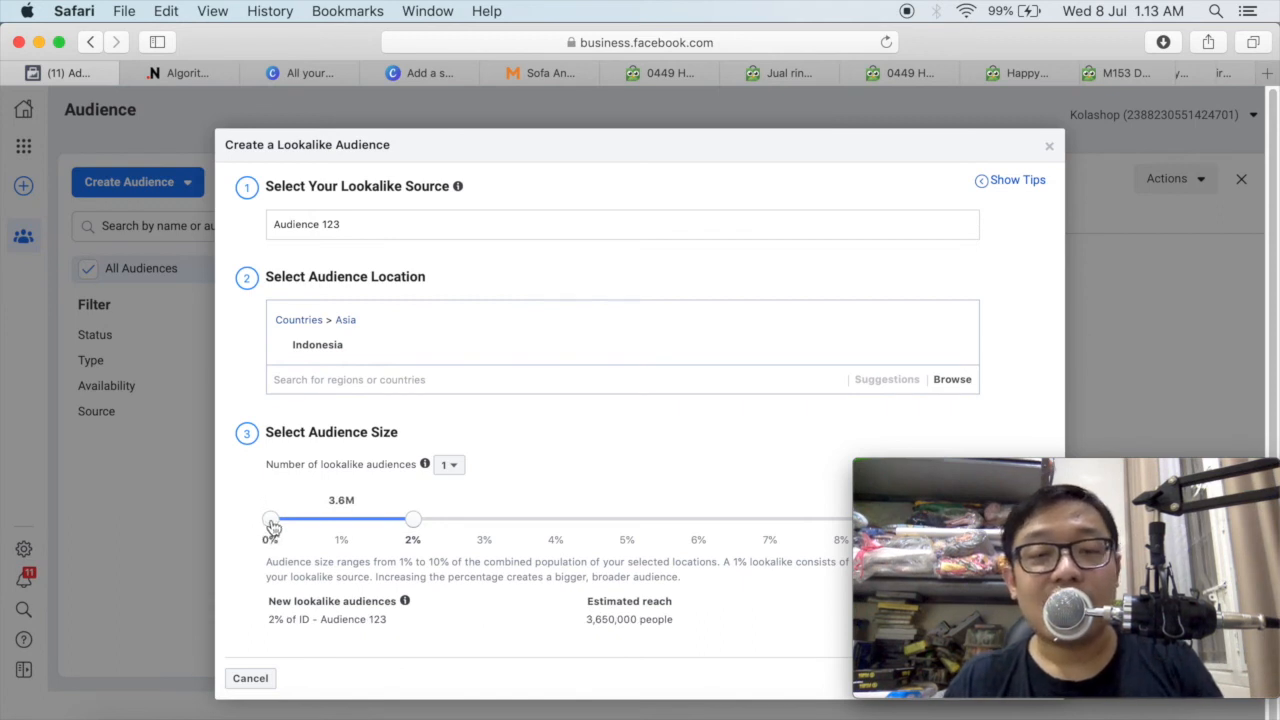
pyautogui.moveTo(273, 527); pyautogui.dragTo(344, 530)
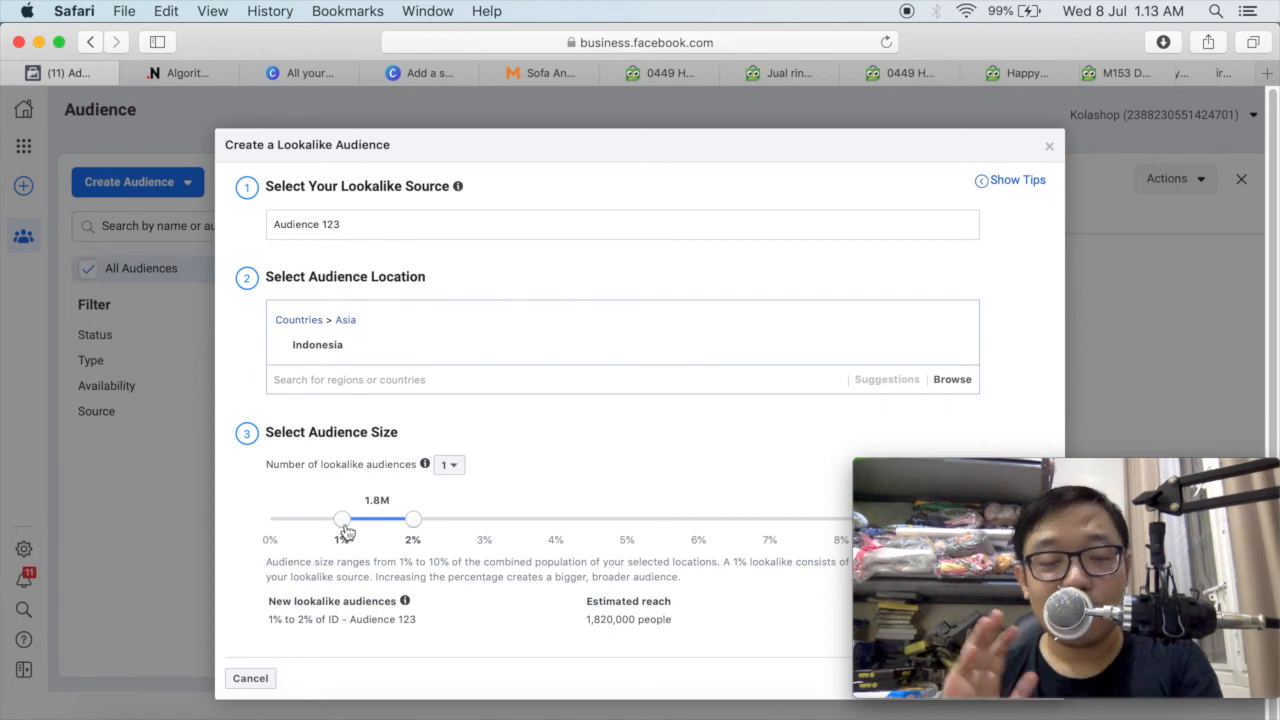
# Move the camera recording window clear of the dialog's confirmation area and create the 1% to 2% lookalike audience
pyautogui.moveTo(975, 468); pyautogui.dragTo(969, 229)
pyautogui.click(749, 517)
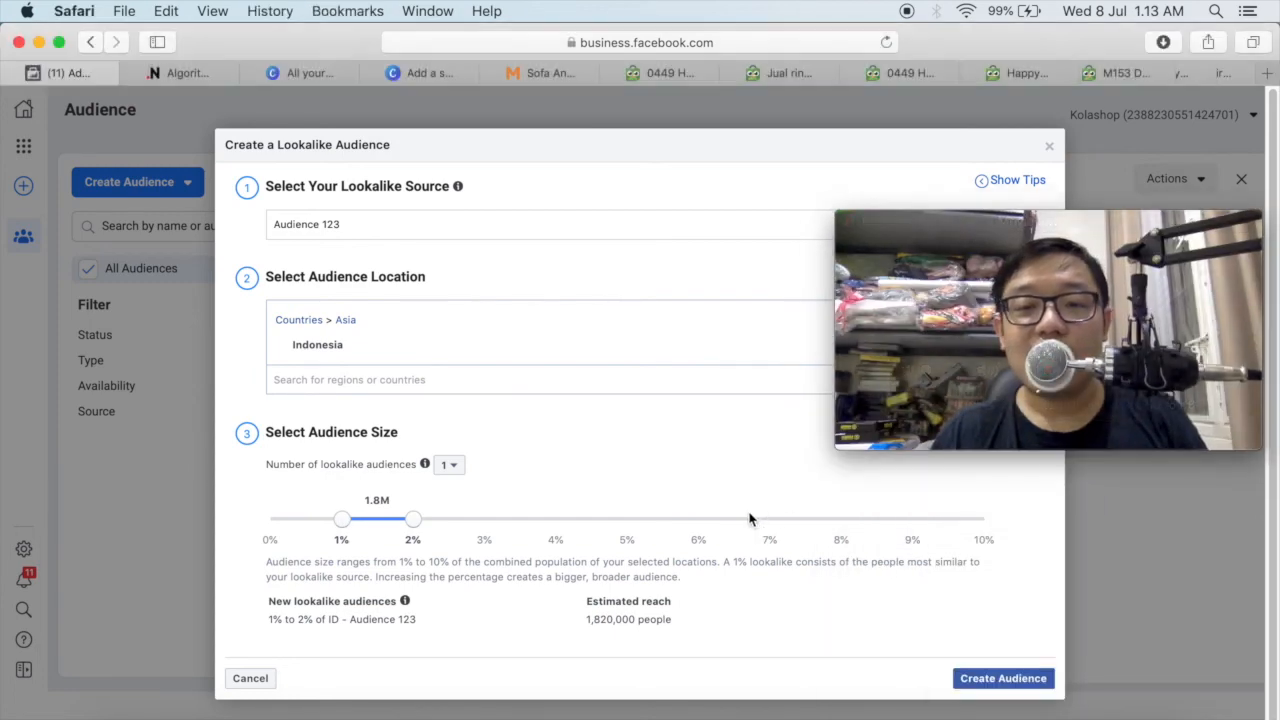
pyautogui.click(989, 686)
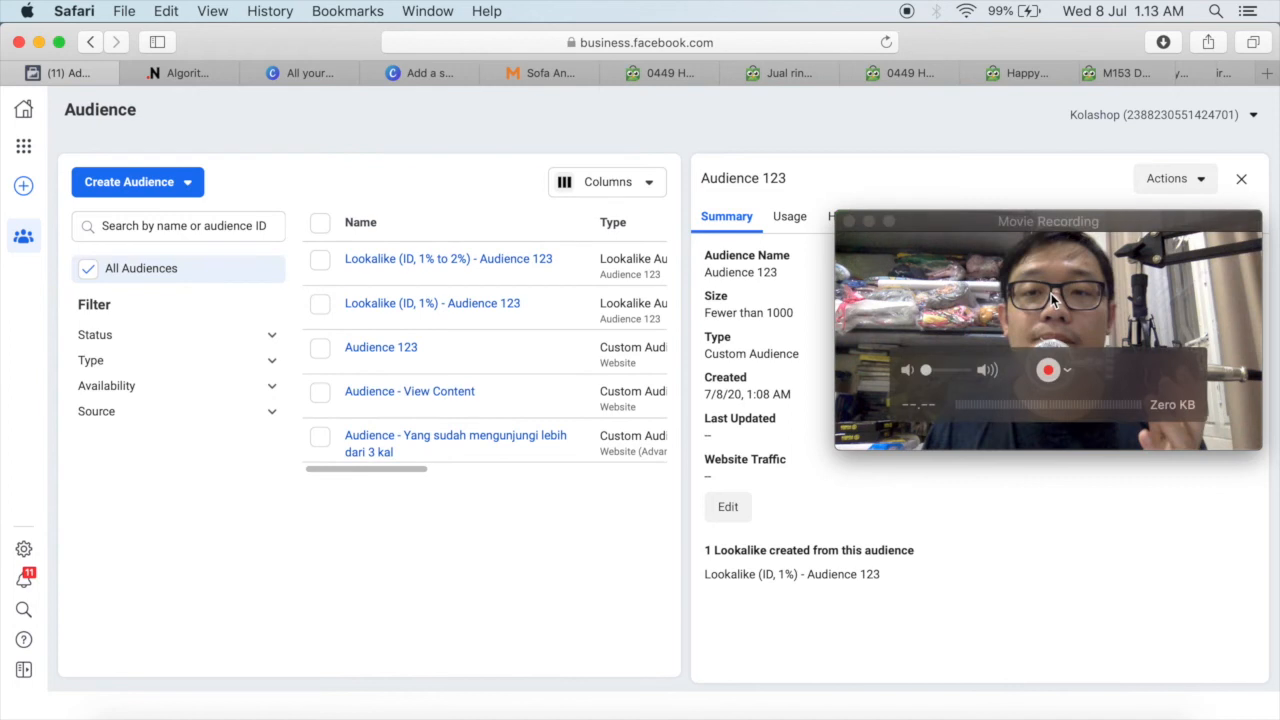
# Move the camera recording window off the Audience 123 details and close them to show the full audience list
pyautogui.click(1068, 255)
pyautogui.moveTo(1068, 255); pyautogui.dragTo(1099, 518)
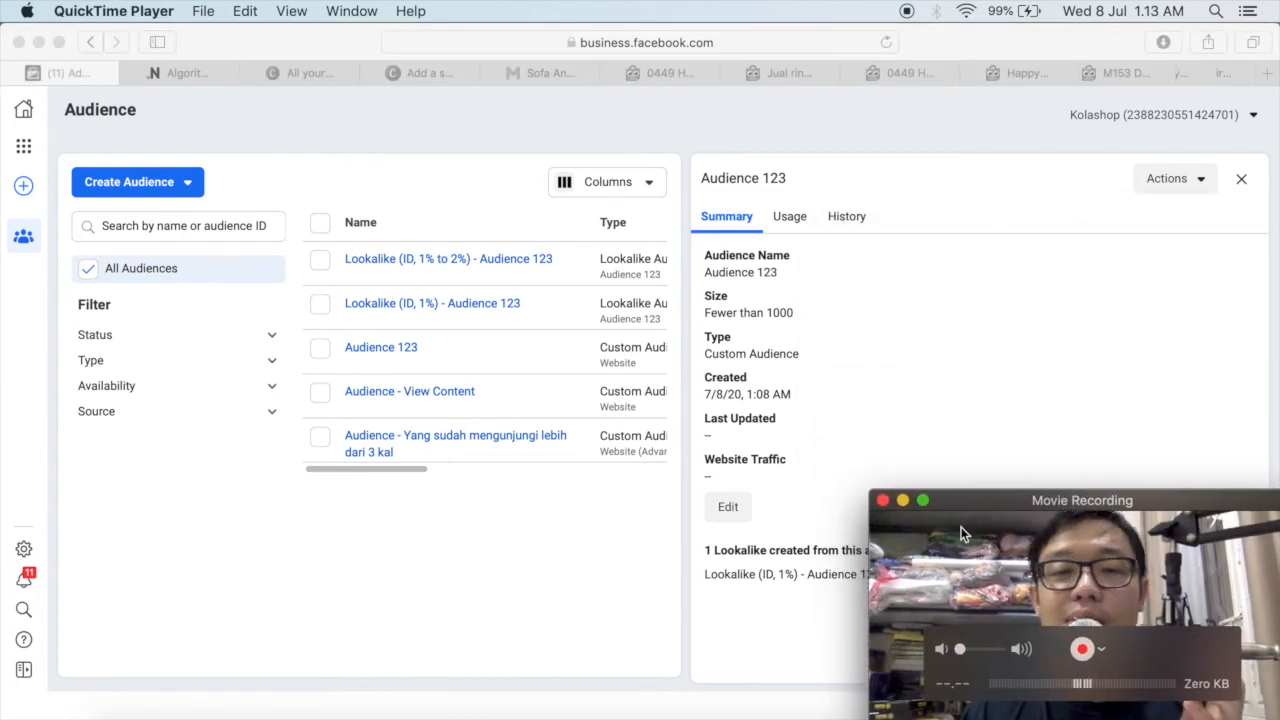
pyautogui.click(1241, 181)
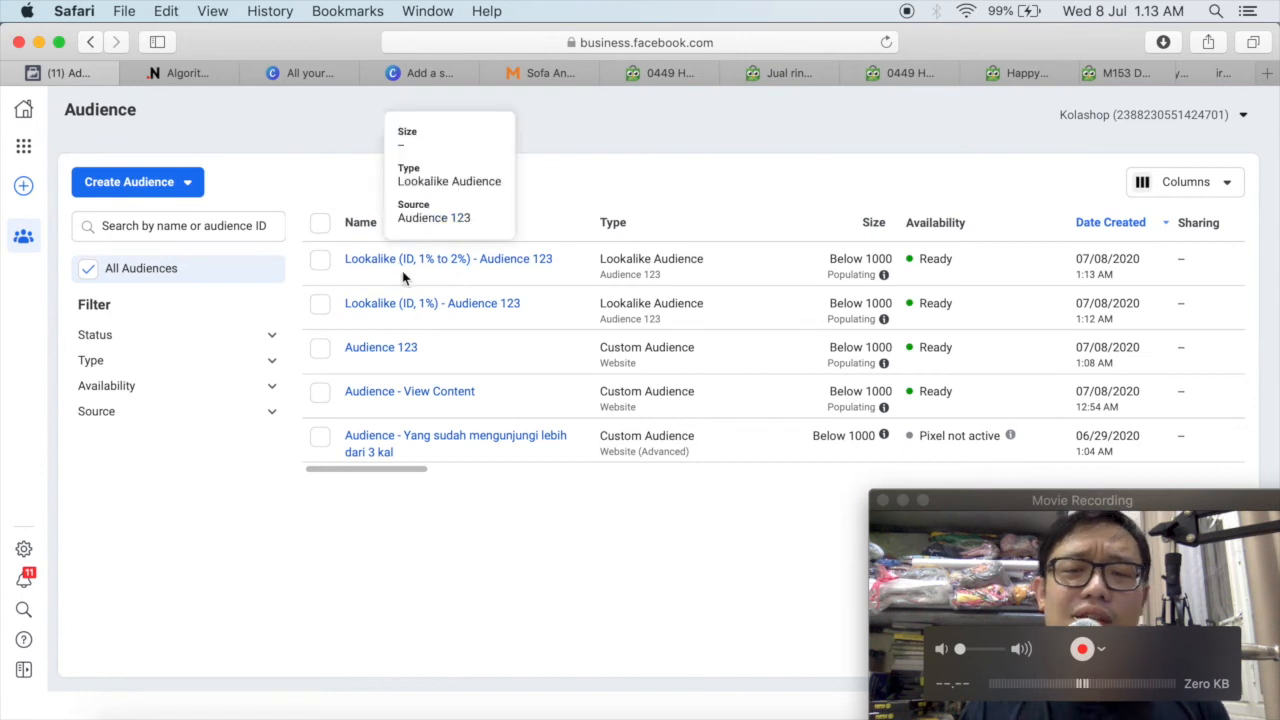
pyautogui.click(963, 500)
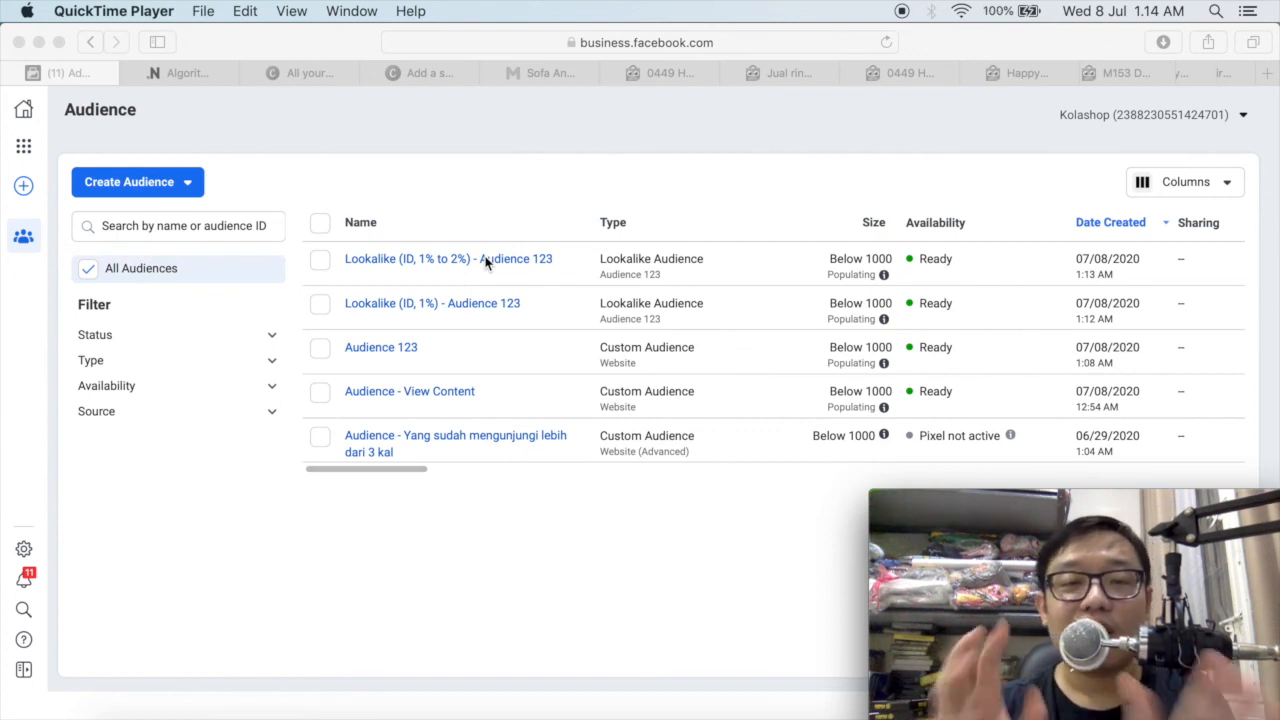
pyautogui.click(430, 350)
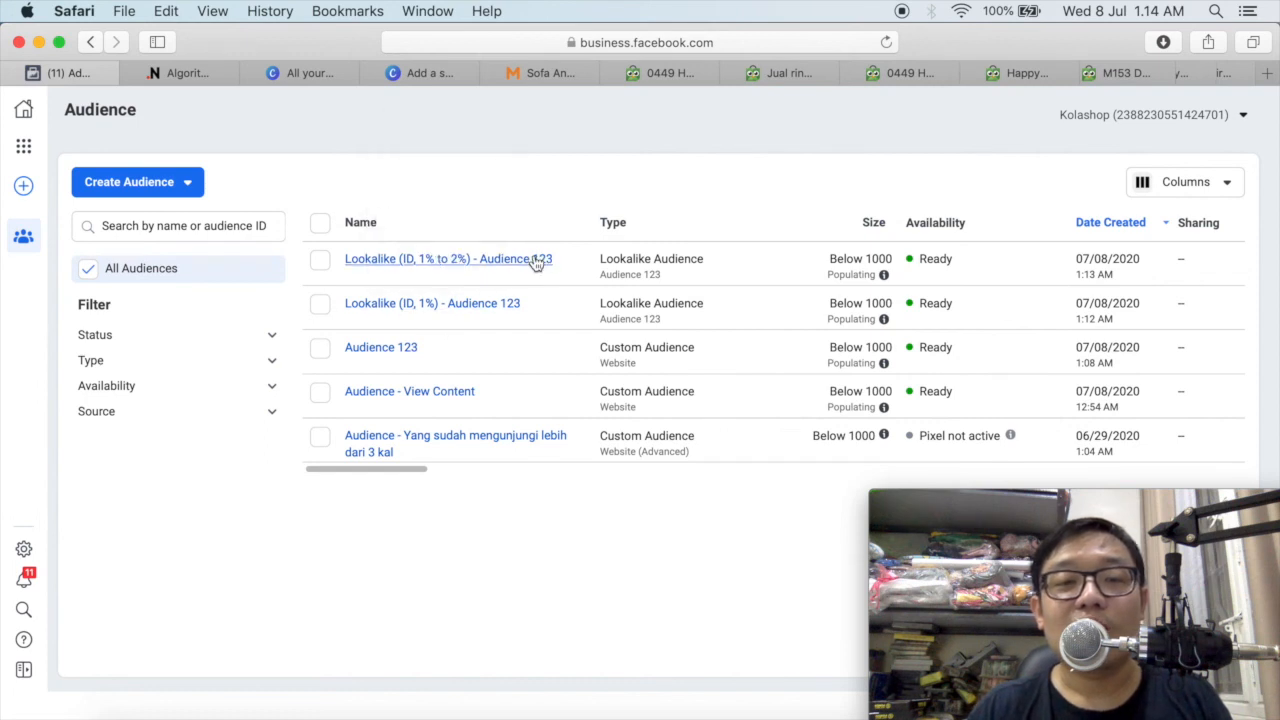
pyautogui.moveTo(510, 280)
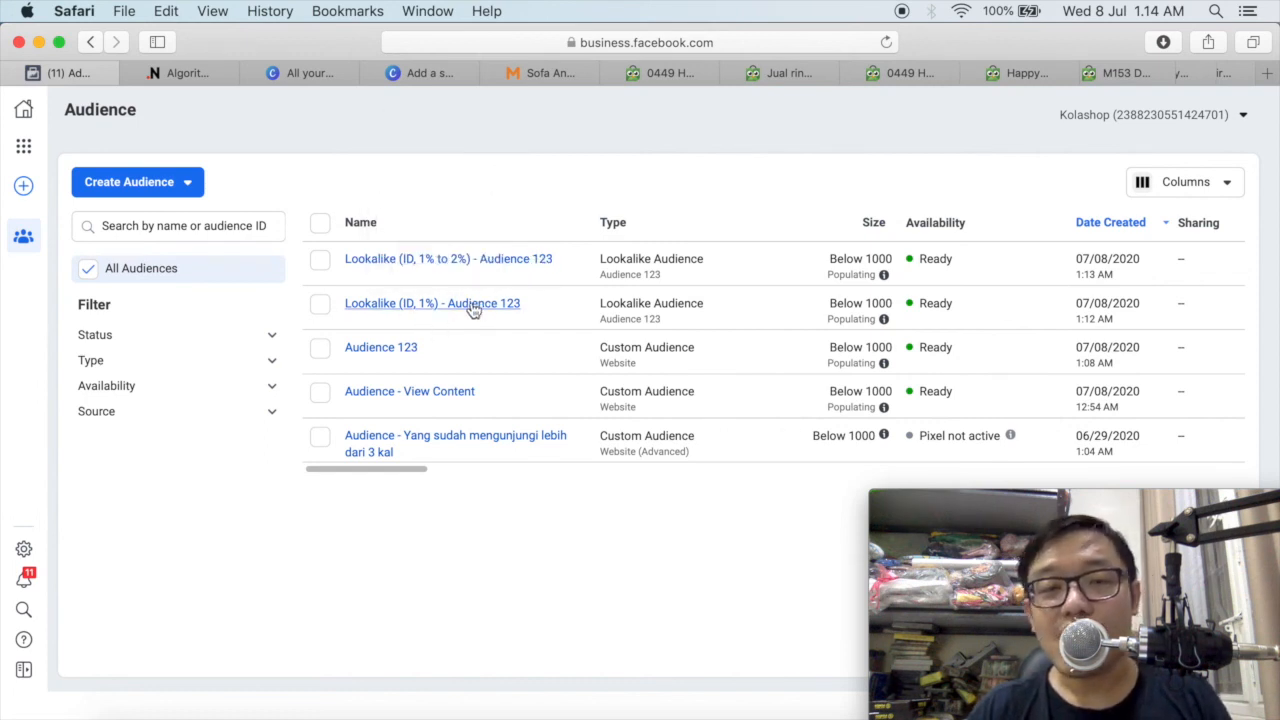